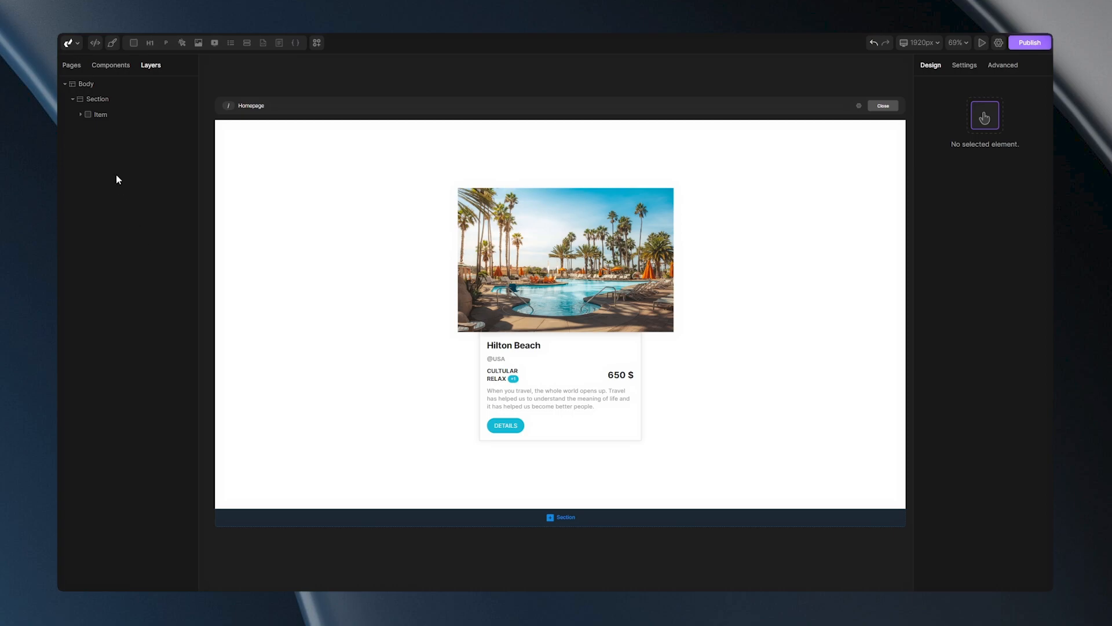
Set the Item block's overflow to Hidden so that content outside its bounds is clipped
left_click(96, 116)
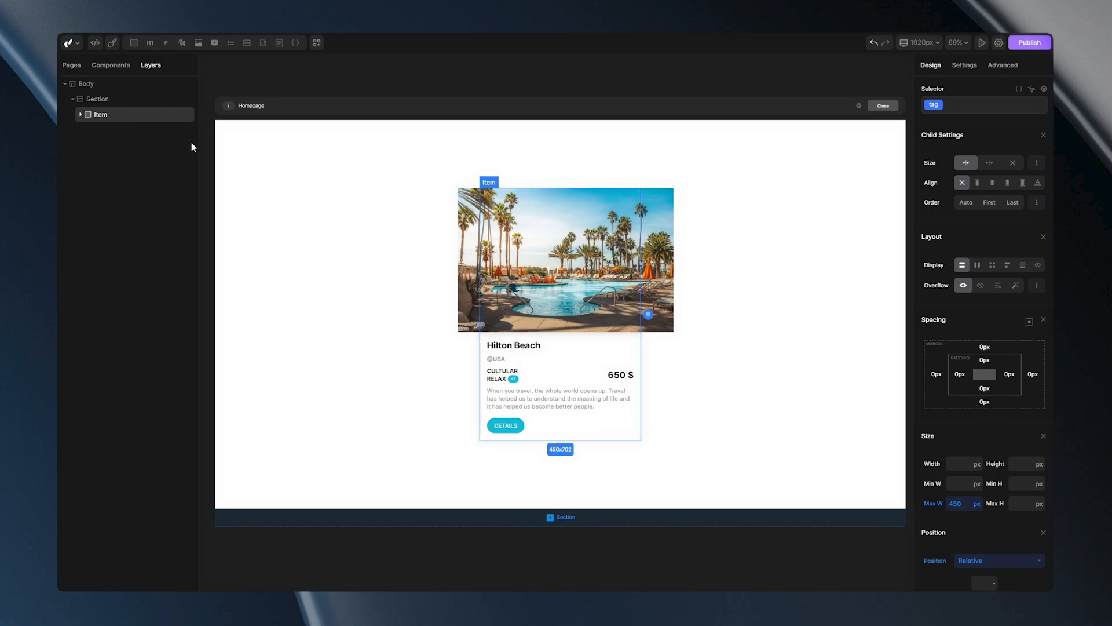
left_click(980, 285)
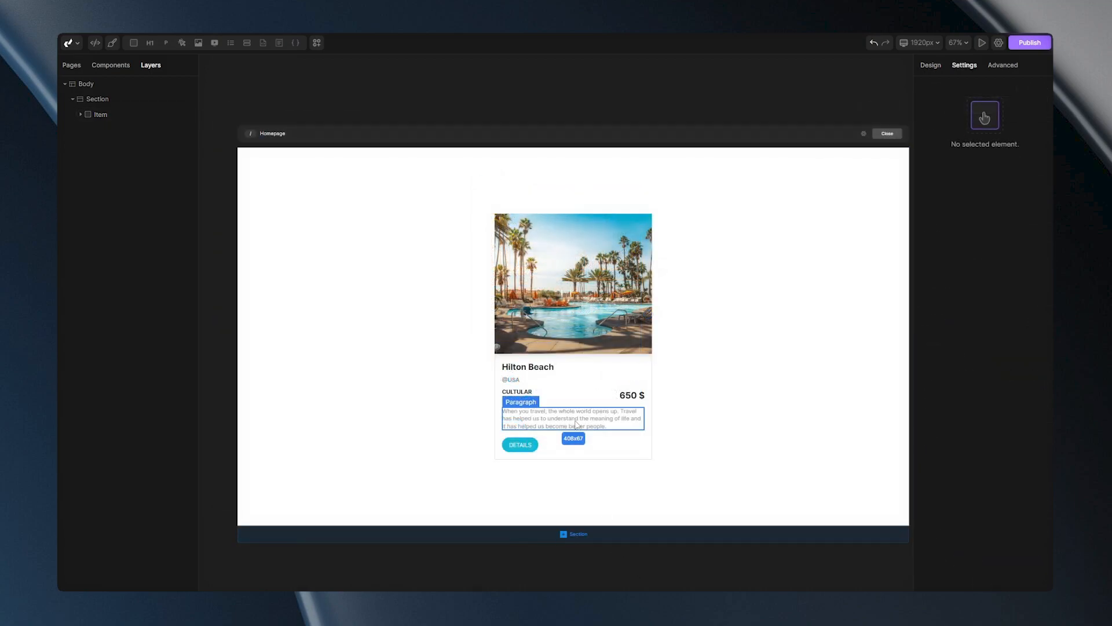
Lengthen the card's description paragraph by copying its existing text and pasting it repeatedly into the content
left_click(576, 424)
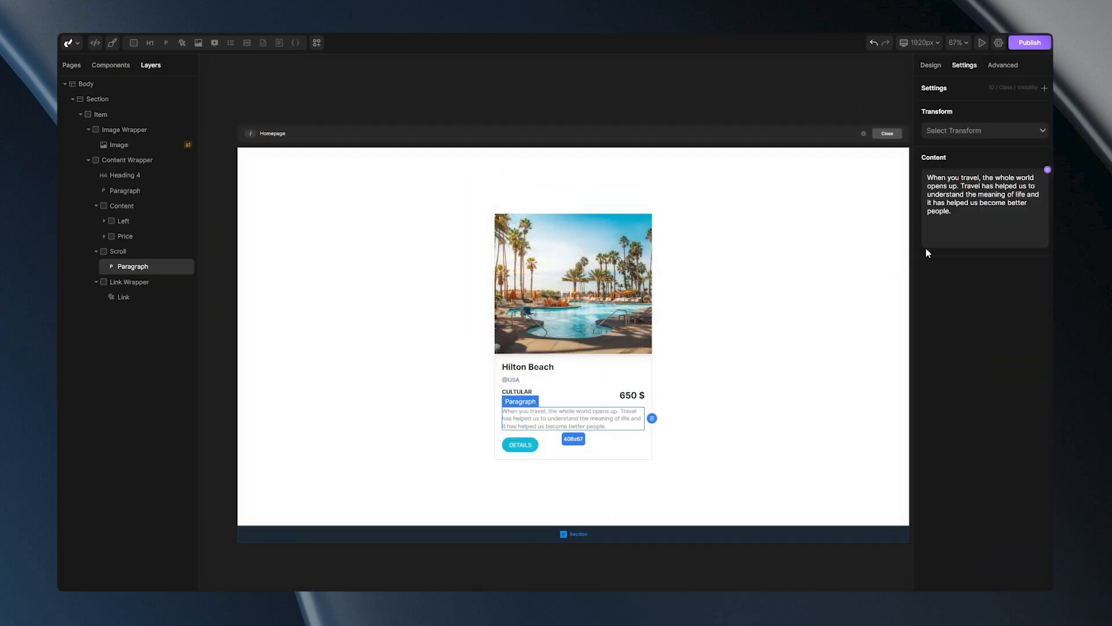
left_click_drag(961, 214, 927, 180)
key("ctrl+c")
left_click(958, 212)
key("ctrl+v")
key("ctrl+v")
key("ctrl+v")
key("ctrl+v")
key("ctrl+v")
key("ctrl+v")
key("ctrl+v")
left_click(820, 285)
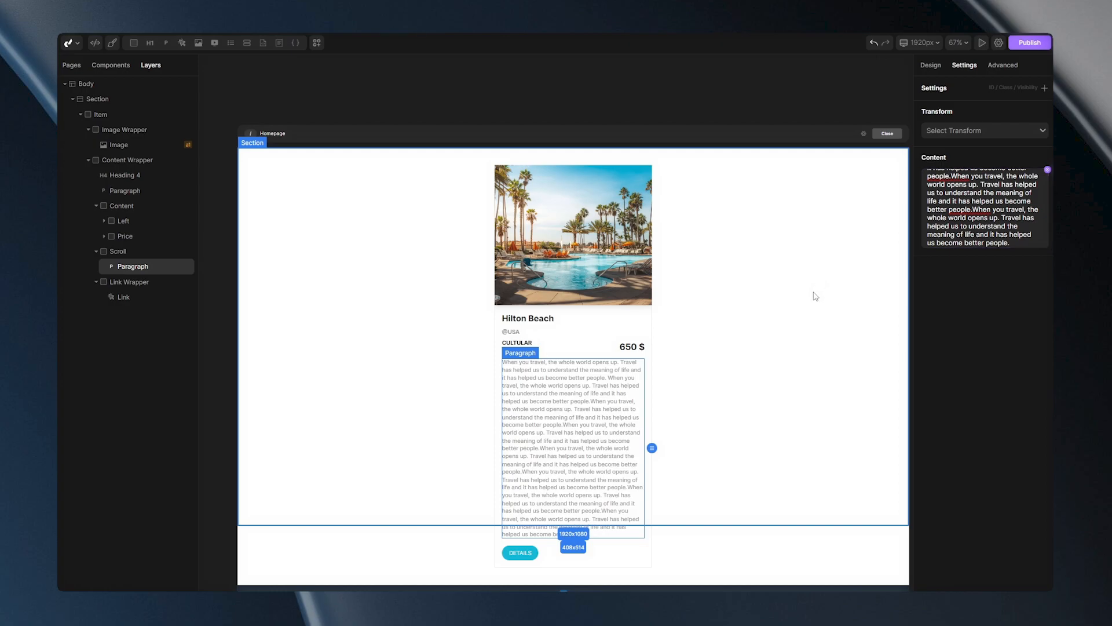
left_click(738, 395)
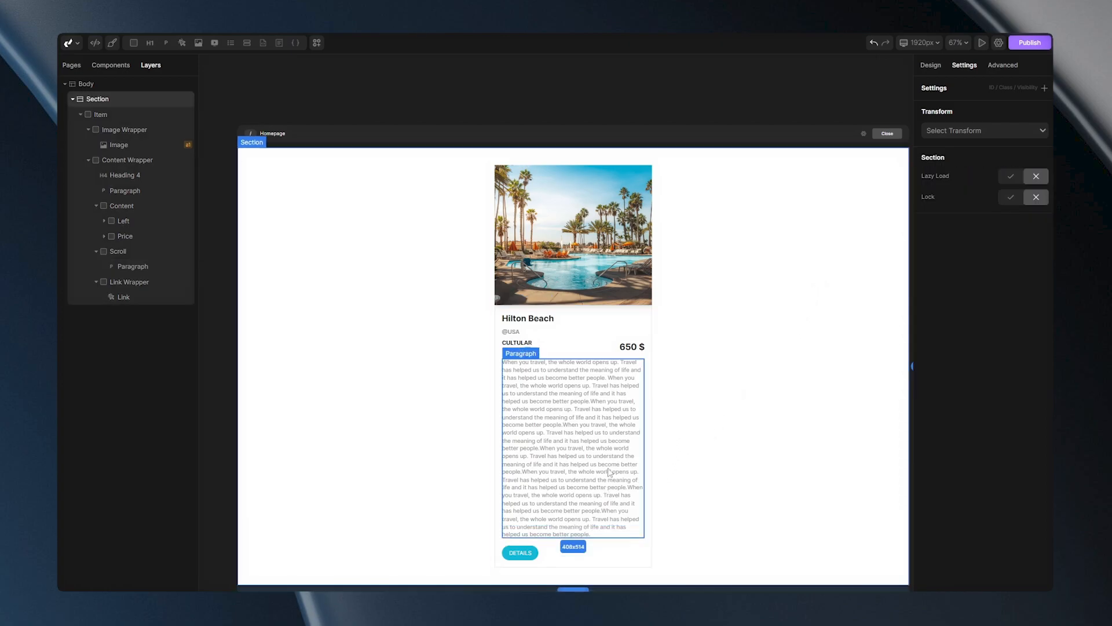
Limit the Scroll block to a maximum height of 150 px and set its overflow to Scroll
scroll(561, 434, "up", 5)
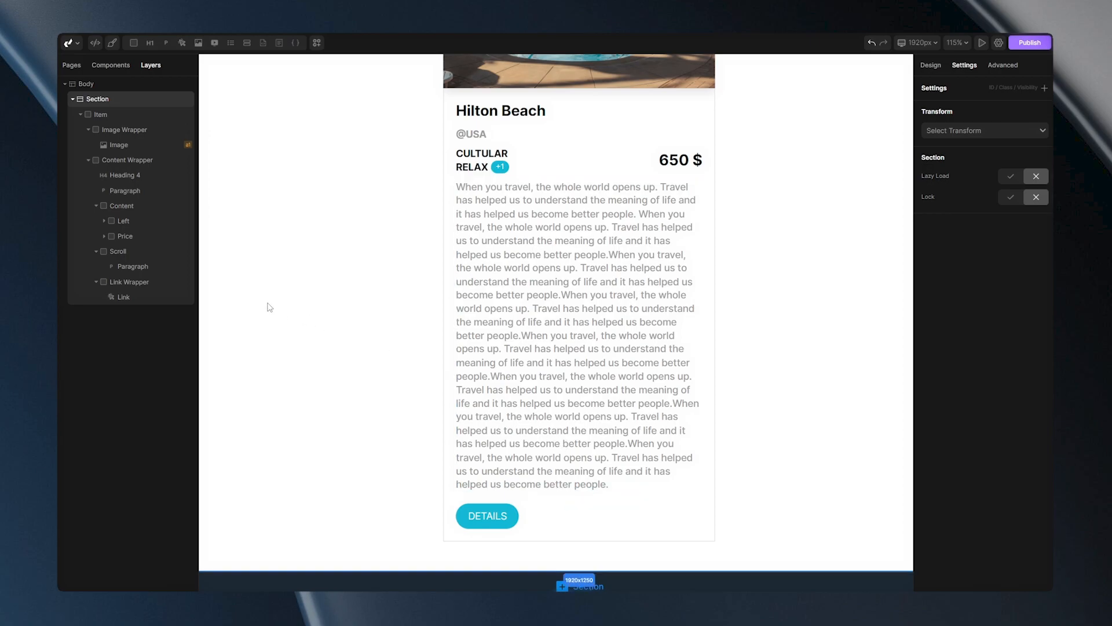
left_click(118, 251)
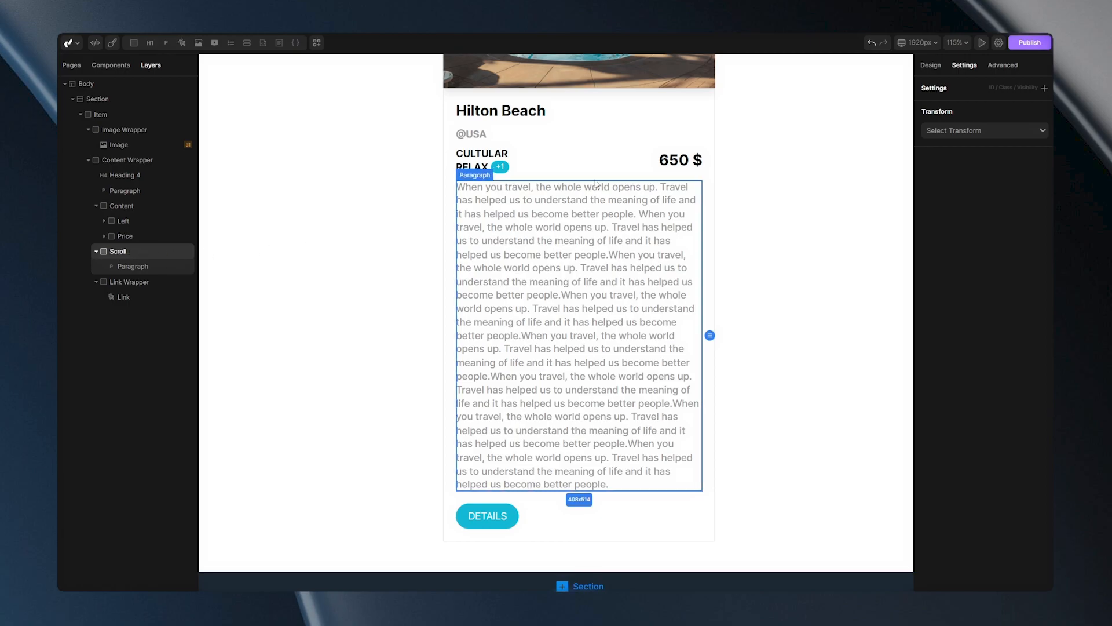
left_click(931, 65)
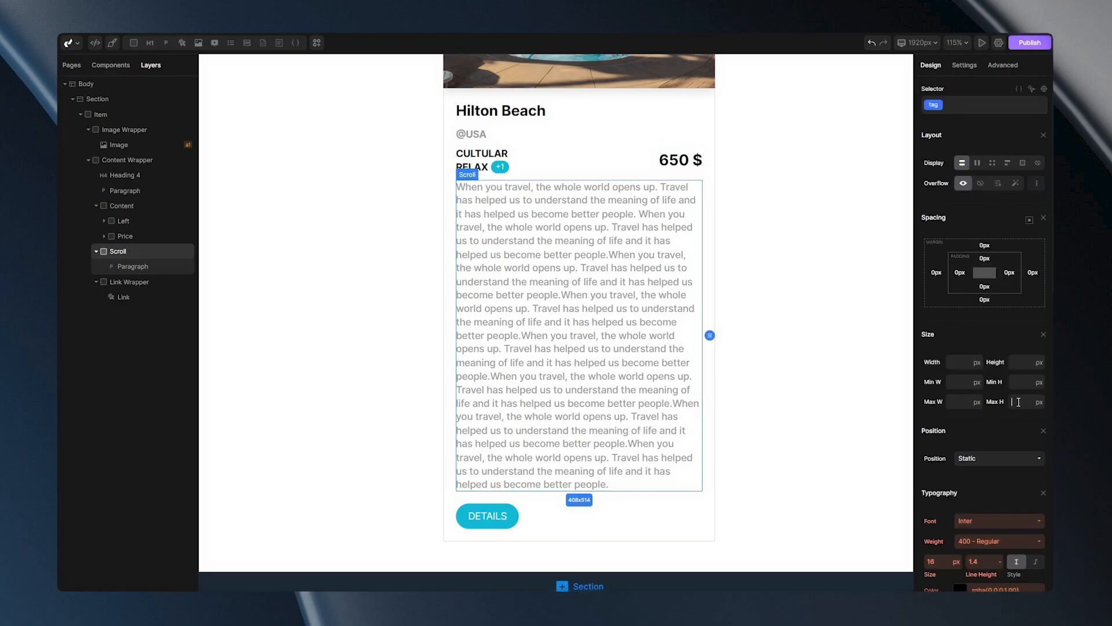
type("150")
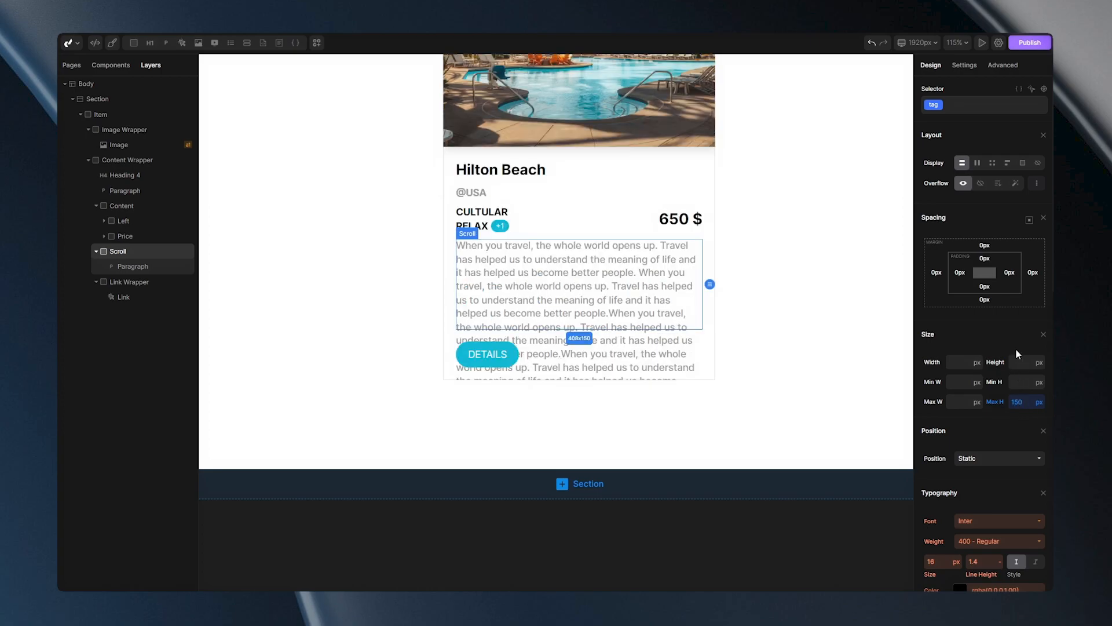
left_click(998, 183)
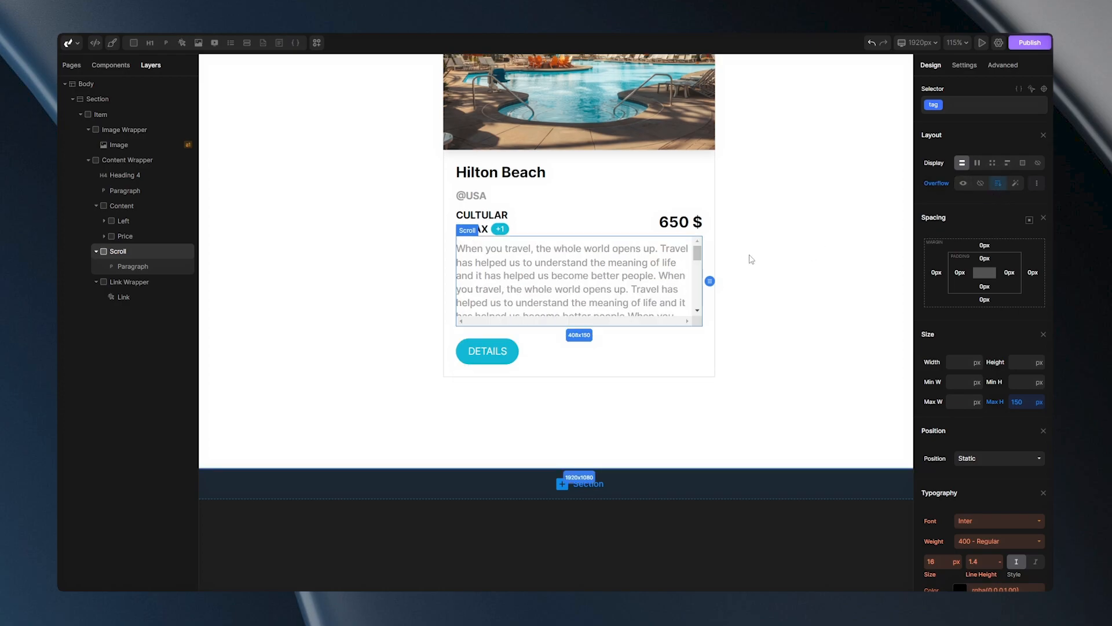
mouse_move(698, 255)
left_mouse_down()
mouse_move(700, 309)
mouse_move(703, 251)
left_mouse_up()
Shorten the paragraph inside the Scroll block to "When you travel, the whole world opens up. Travel has helped us to"
left_click(124, 268)
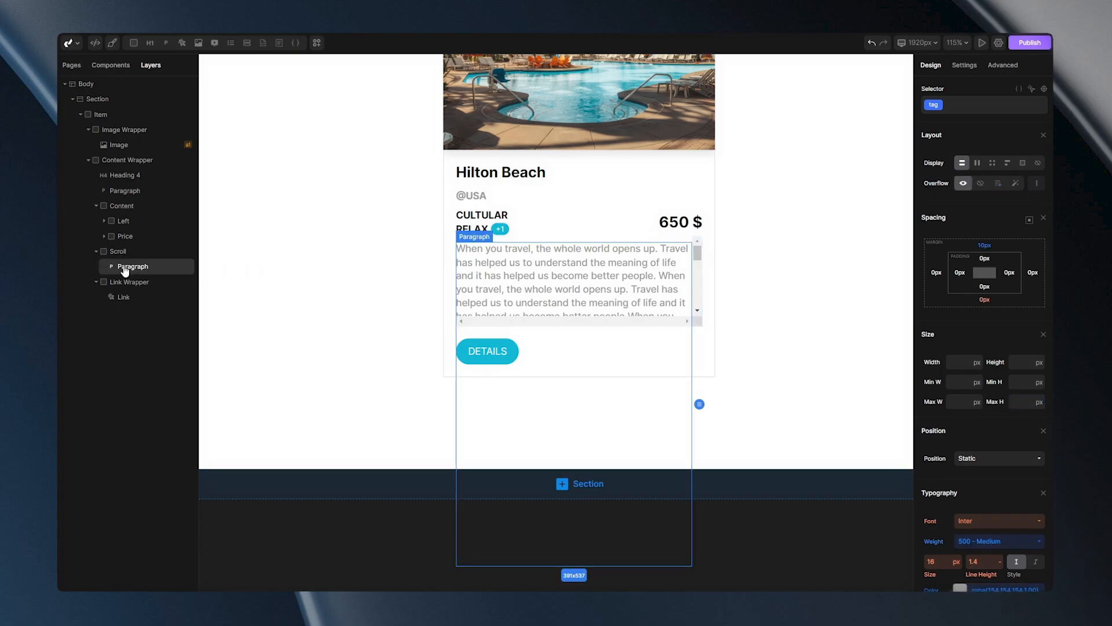
left_click(965, 65)
scroll(997, 206, "down", 3)
left_click(1013, 229)
left_click_drag(1013, 230, 927, 195)
key("BackSpace")
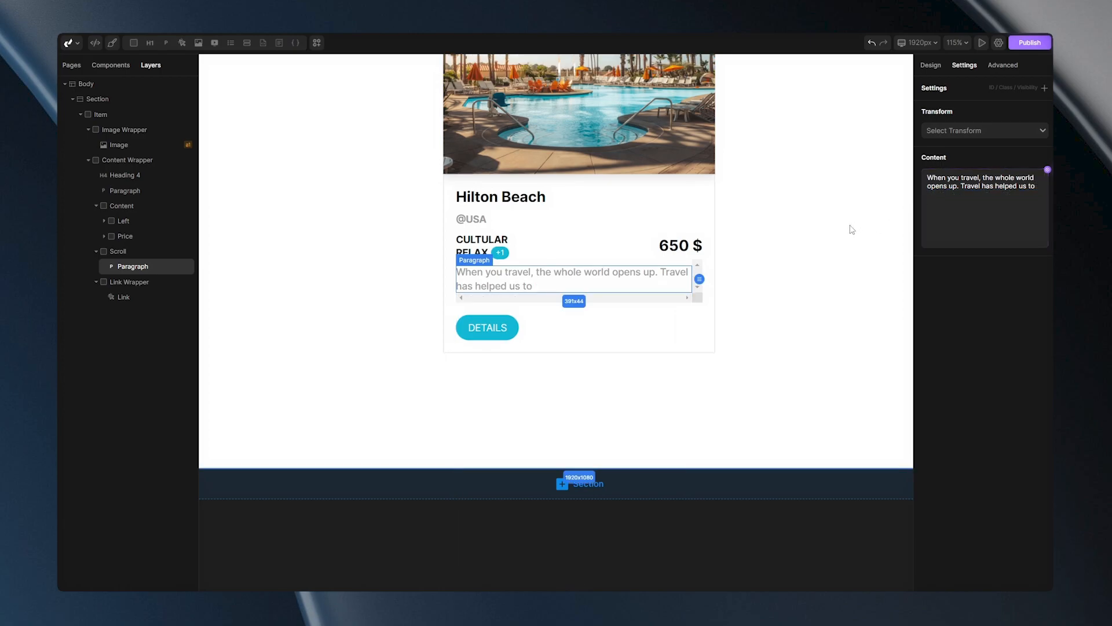
left_click(696, 324)
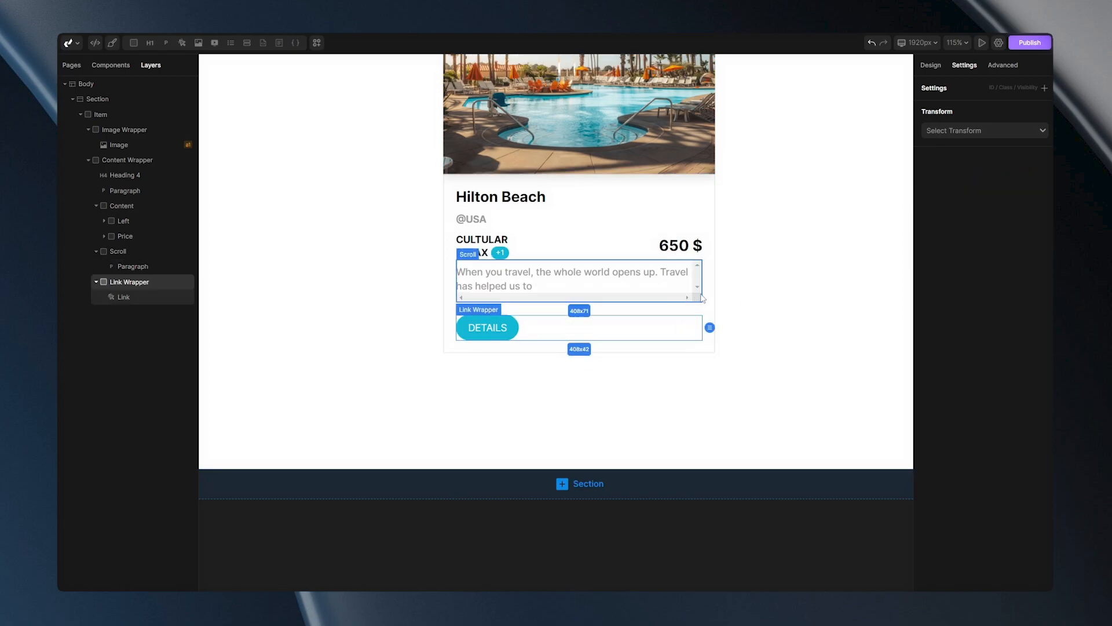
Change the Scroll block's overflow to Auto
left_click(117, 251)
left_click(931, 65)
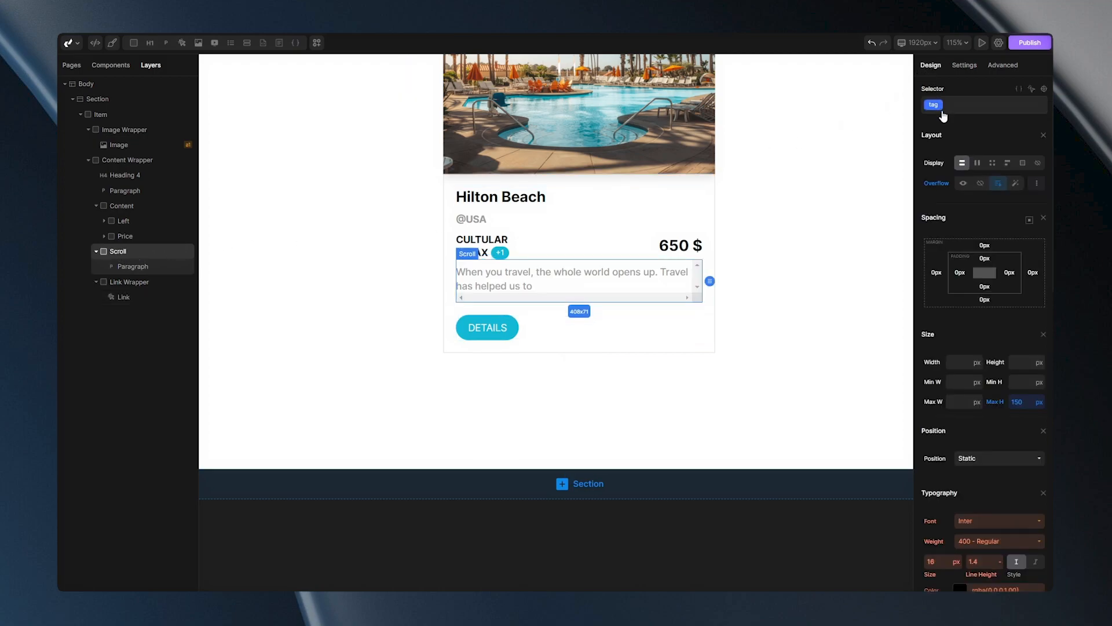
left_click(1015, 184)
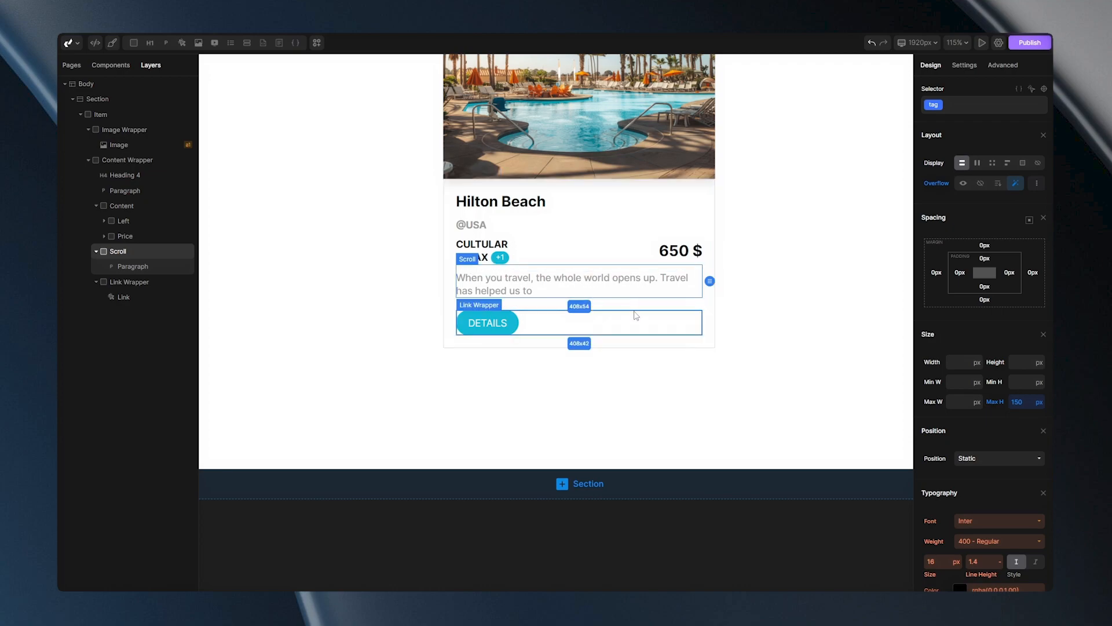
Paste the copied sentences repeatedly at the end of the shortened paragraph and try scrolling the text block
left_click(144, 268)
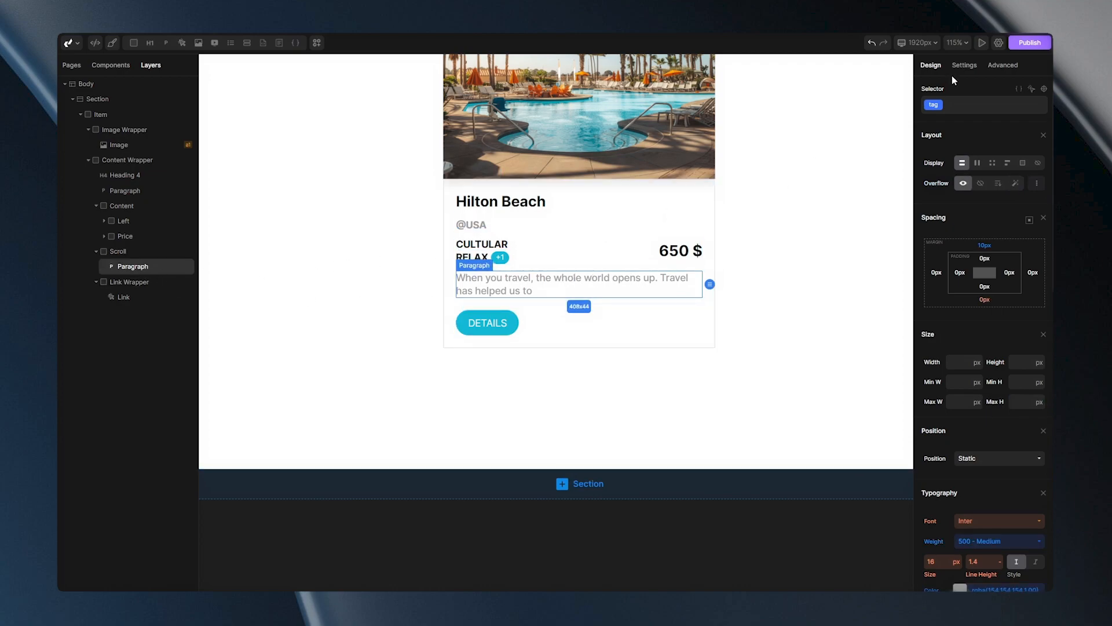
left_click(964, 66)
left_click(1036, 188)
key("ctrl+v")
key("ctrl+v")
key("ctrl+v")
key("ctrl+v")
key("ctrl+v")
key("ctrl+v")
key("ctrl+v")
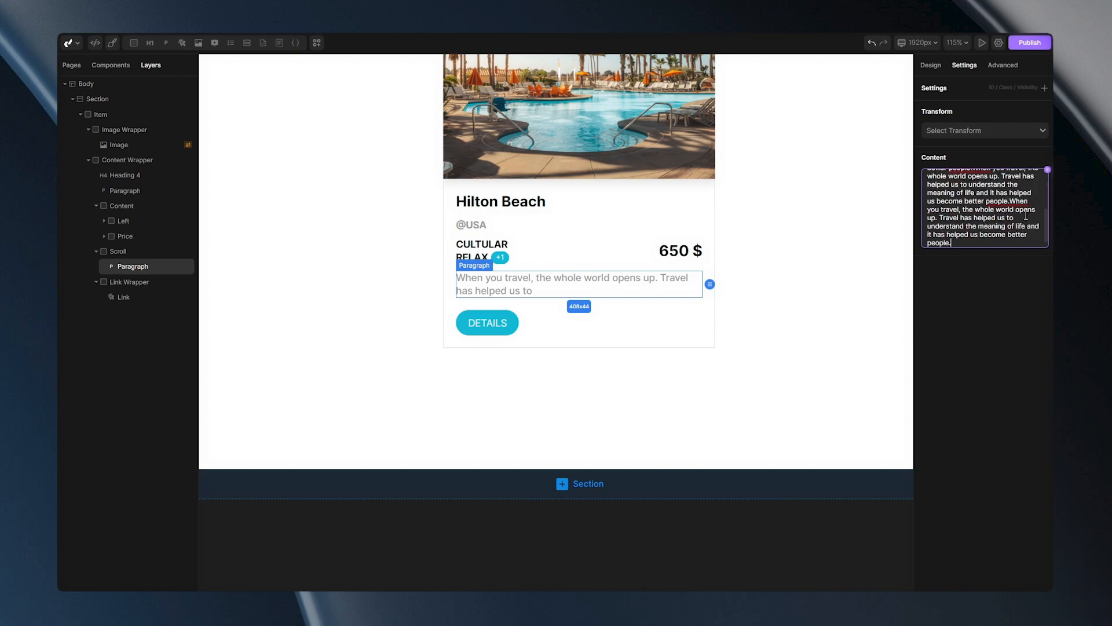
left_click(807, 293)
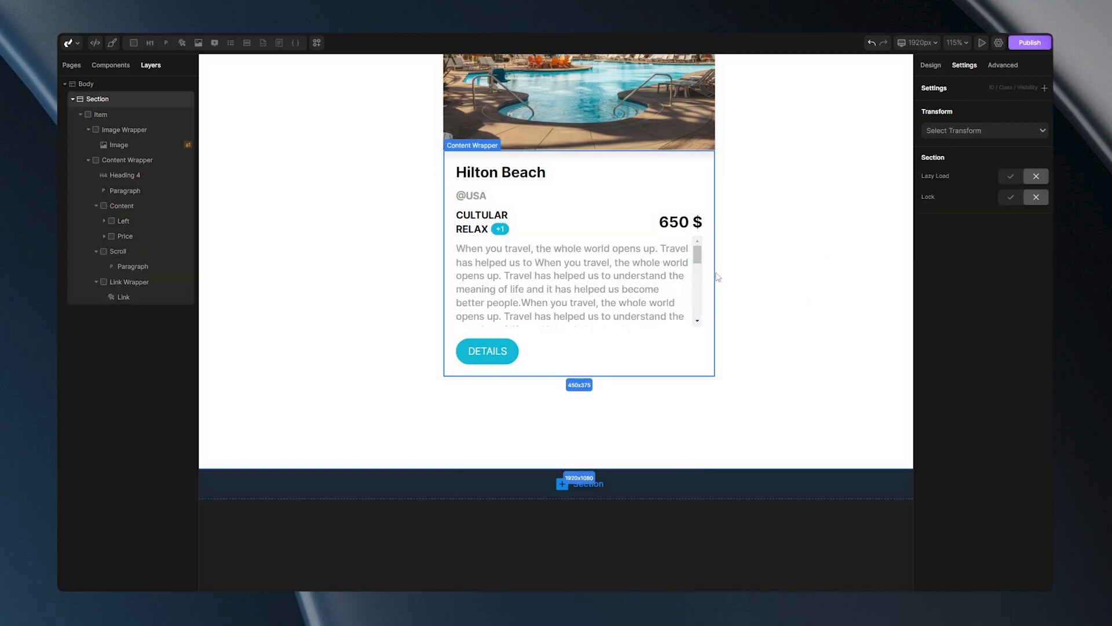
scroll(699, 263, "down", 1)
mouse_move(700, 262)
left_mouse_down()
mouse_move(699, 318)
mouse_move(704, 267)
left_mouse_up()
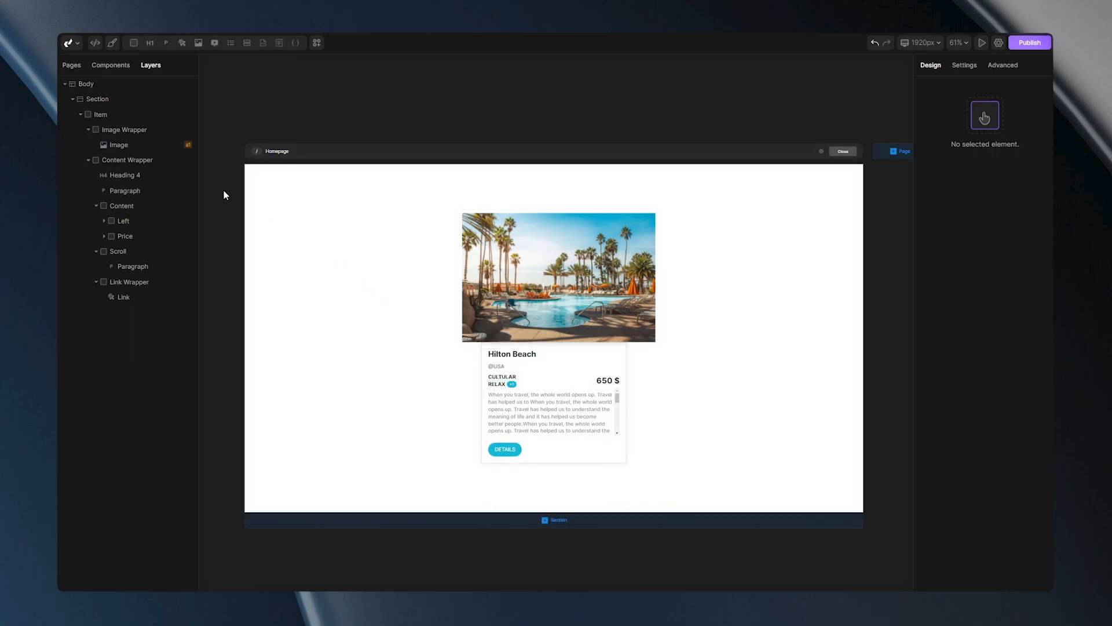
Try Scroll overflow on the Image Wrapper, including panning the image sideways, and reset the overflow styling
left_click(117, 131)
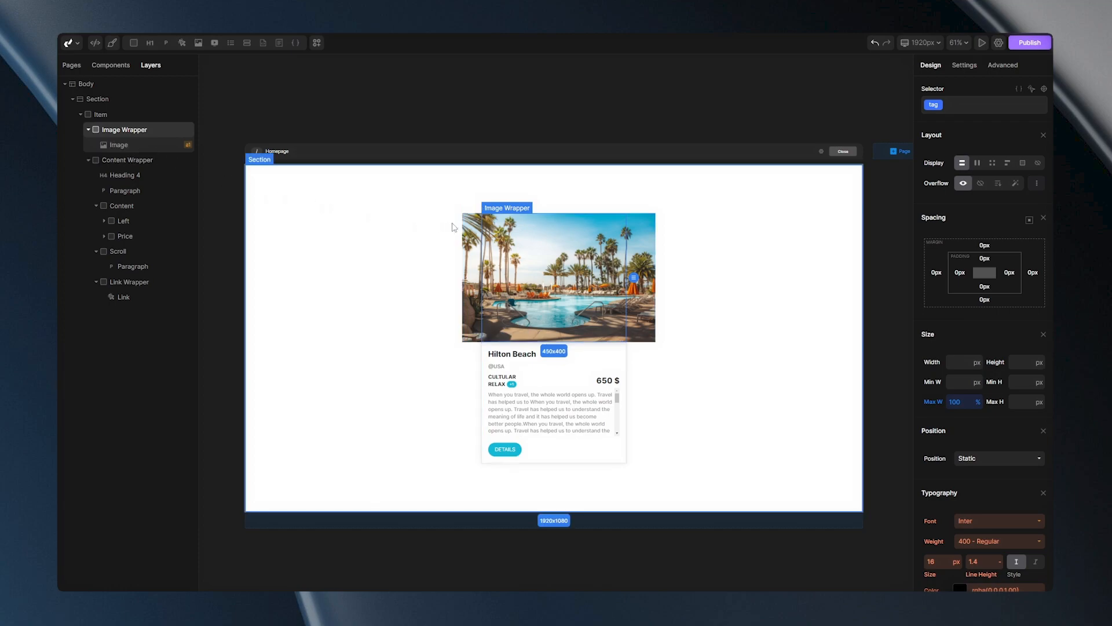
left_click(1037, 184)
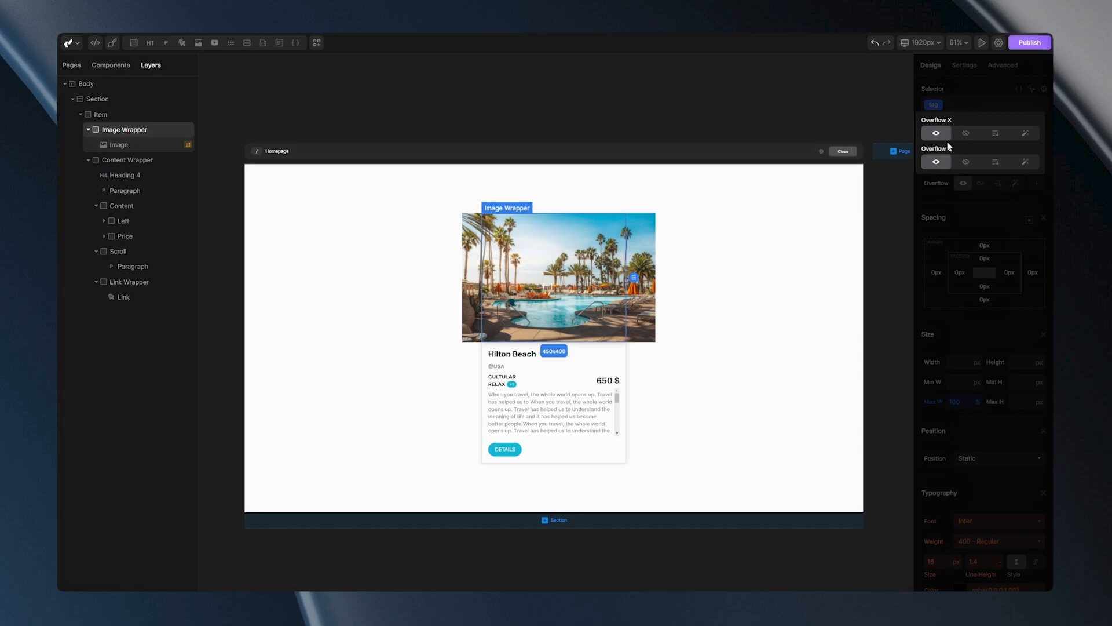
left_click(997, 185)
scroll(573, 298, "up", 5)
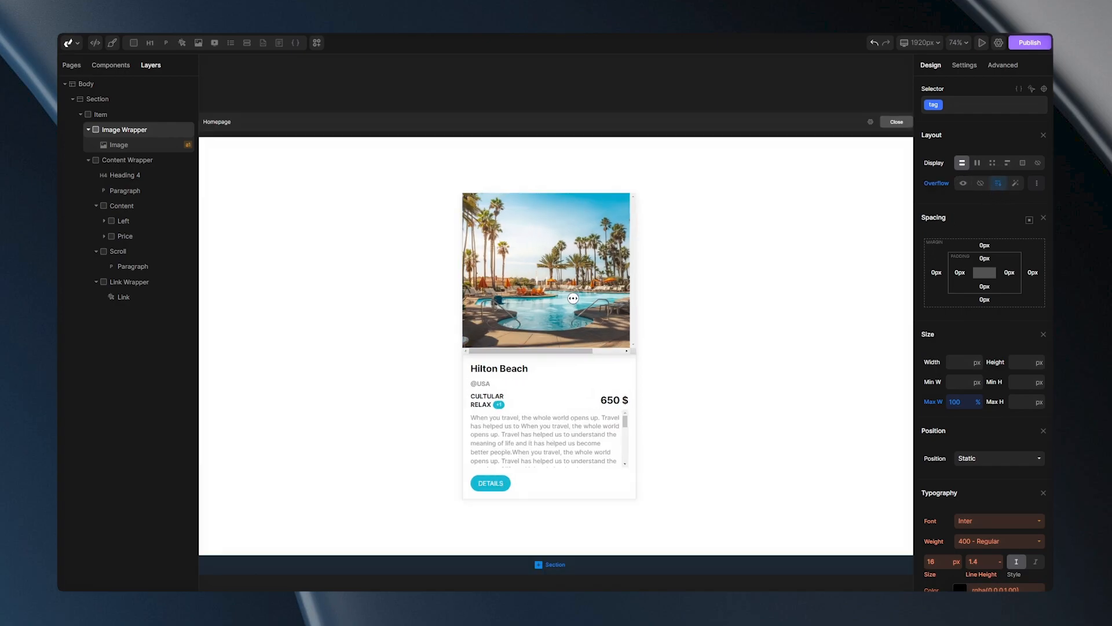
scroll(573, 298, "up", 4)
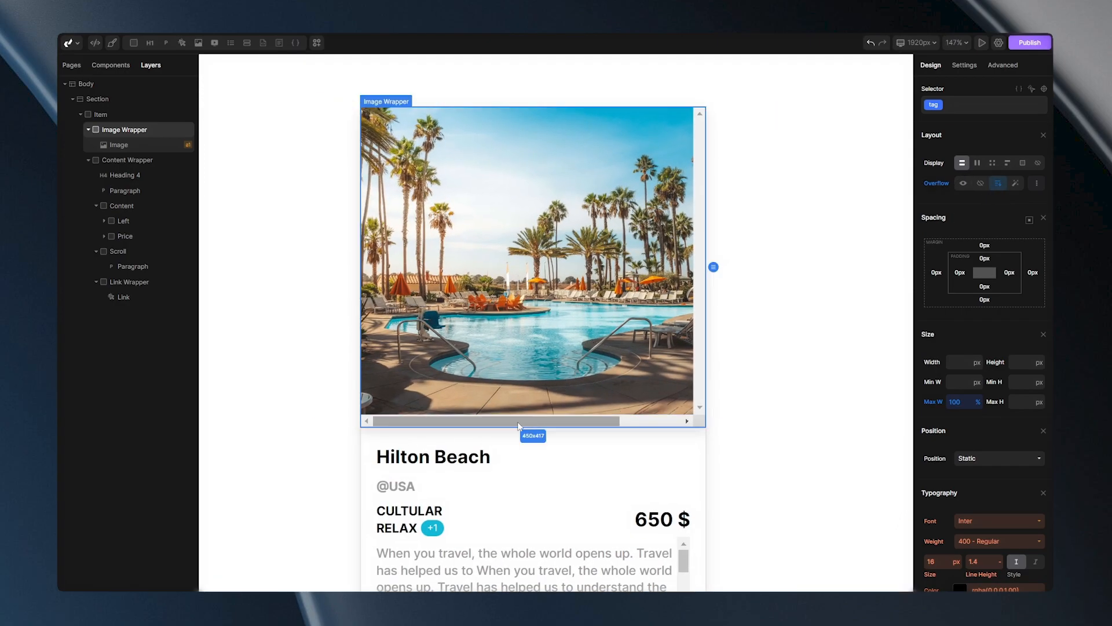
mouse_move(486, 427)
left_mouse_down()
mouse_move(562, 430)
mouse_move(479, 426)
left_mouse_up()
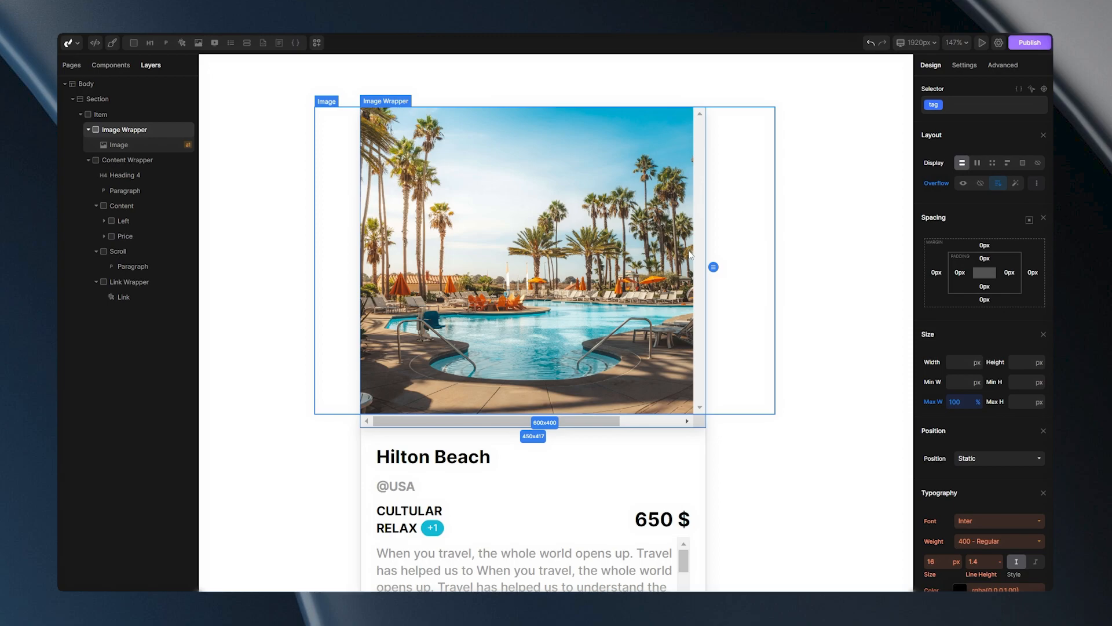
left_click(936, 183)
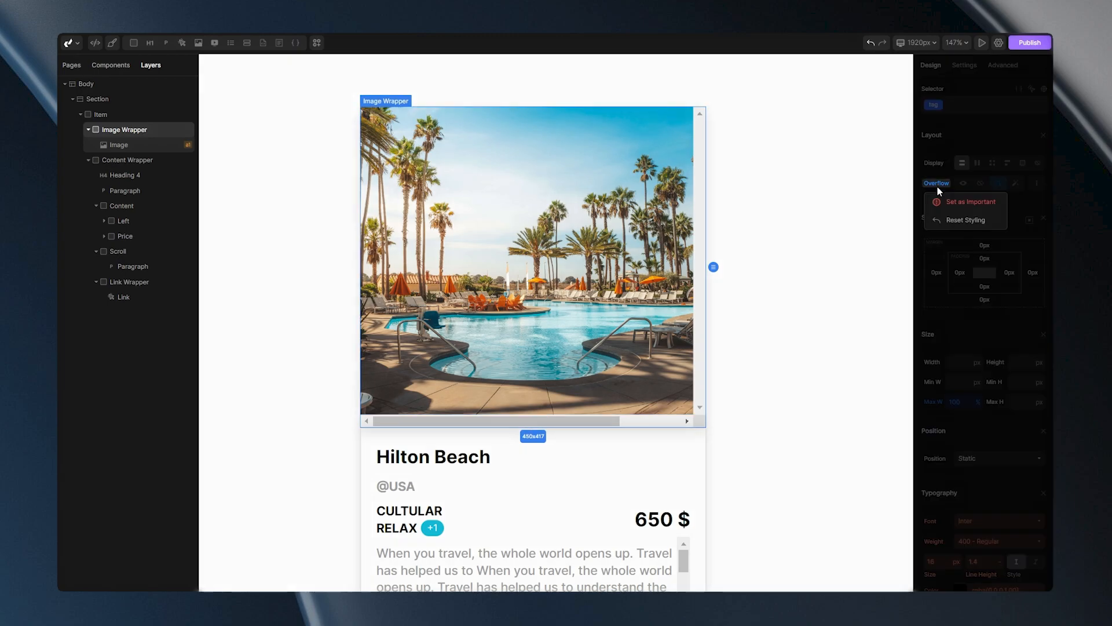
left_click(943, 221)
Set only the Image Wrapper's Overflow X to Scroll and try scrolling the image horizontally
left_click(1032, 184)
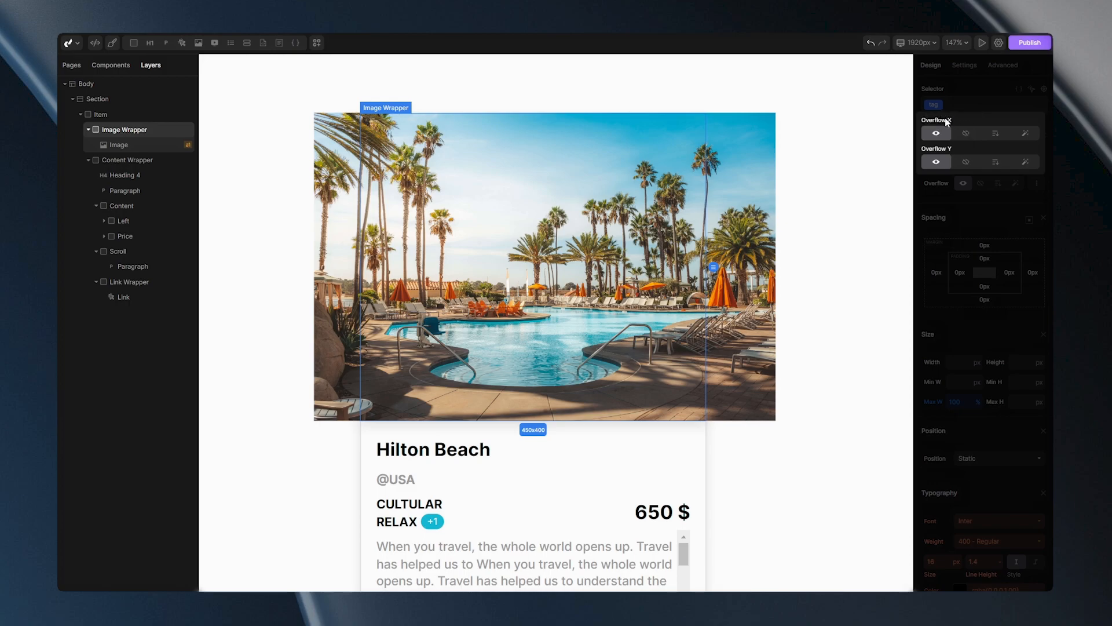
left_click(995, 133)
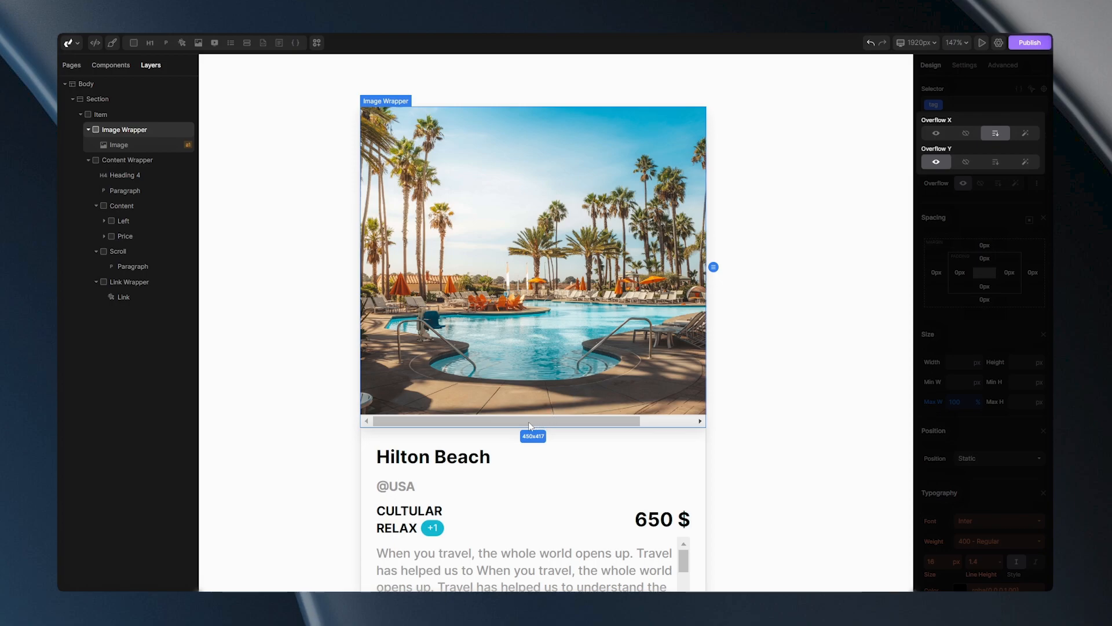
left_click(494, 424)
mouse_move(467, 423)
left_mouse_down()
mouse_move(513, 423)
mouse_move(468, 423)
left_mouse_up()
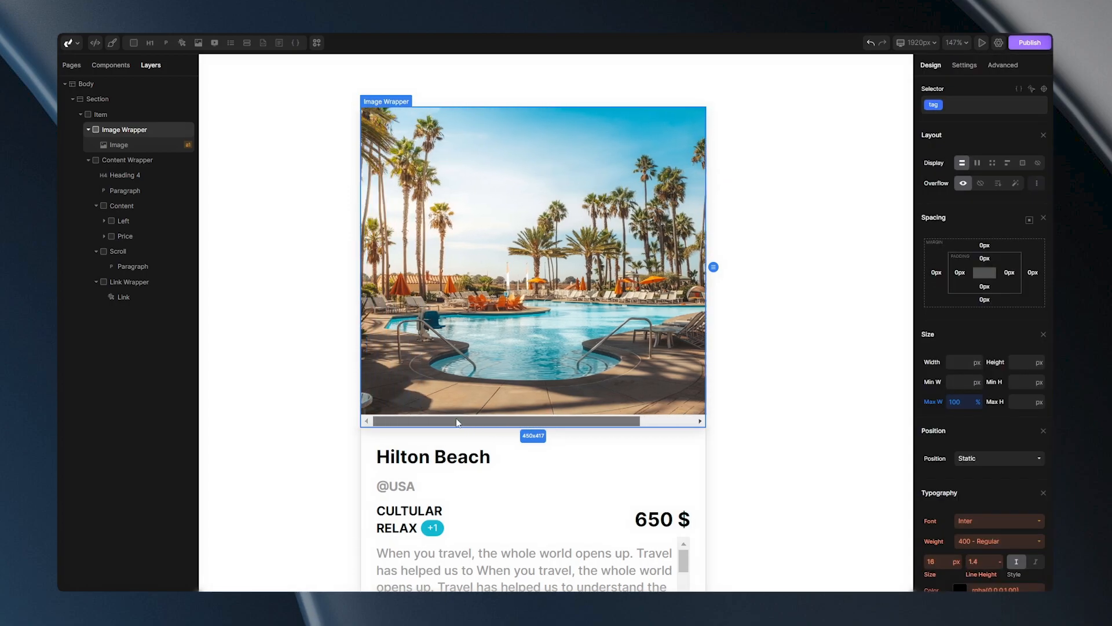
left_click(1037, 185)
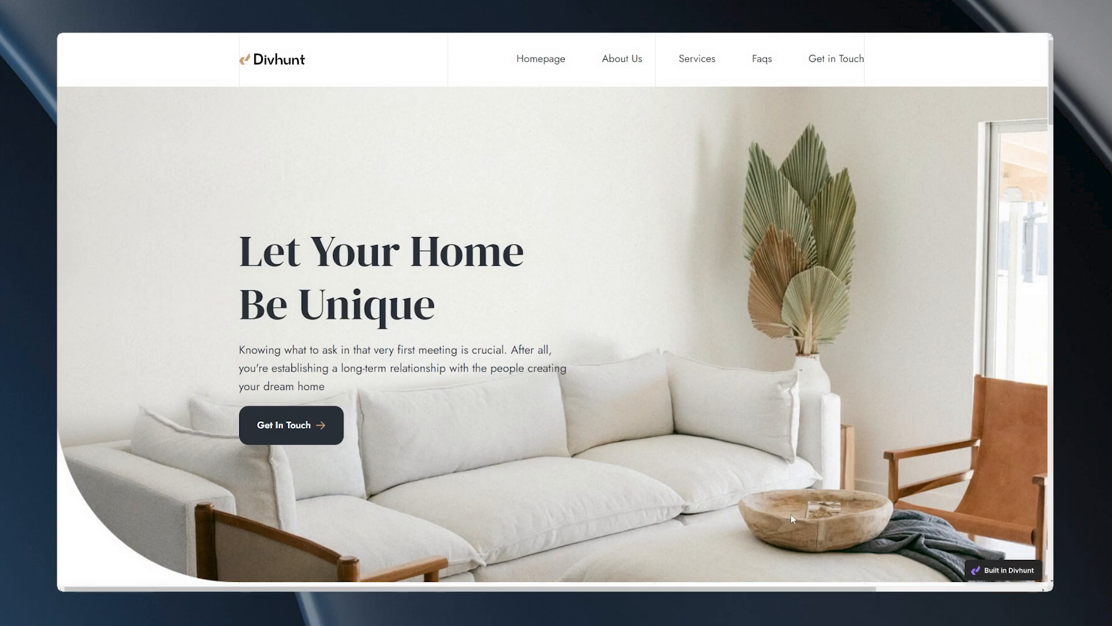
Scroll the live home design page sideways and through its sections to examine its horizontal overflow
left_click_drag(754, 583, 861, 590)
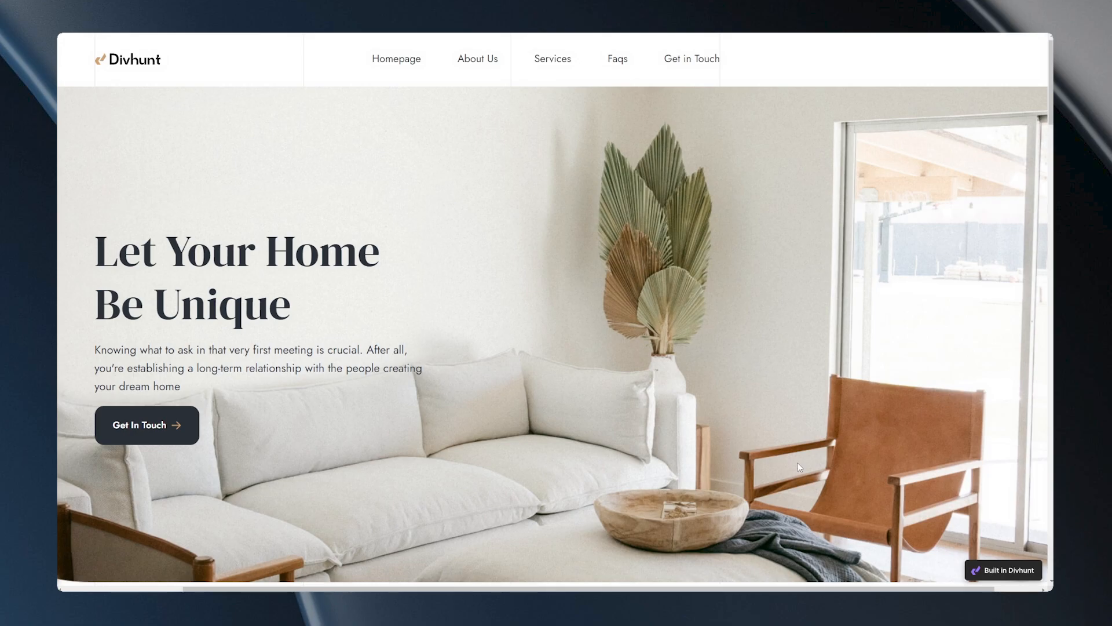
scroll(788, 452, "down", 2)
scroll(776, 435, "down", 10)
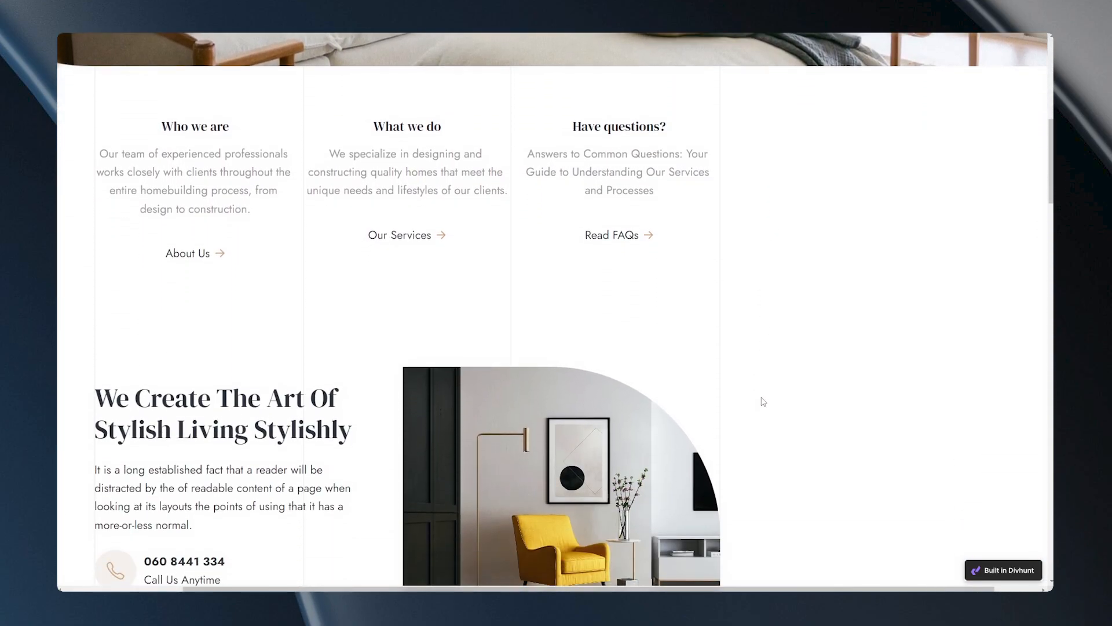
scroll(764, 402, "down", 8)
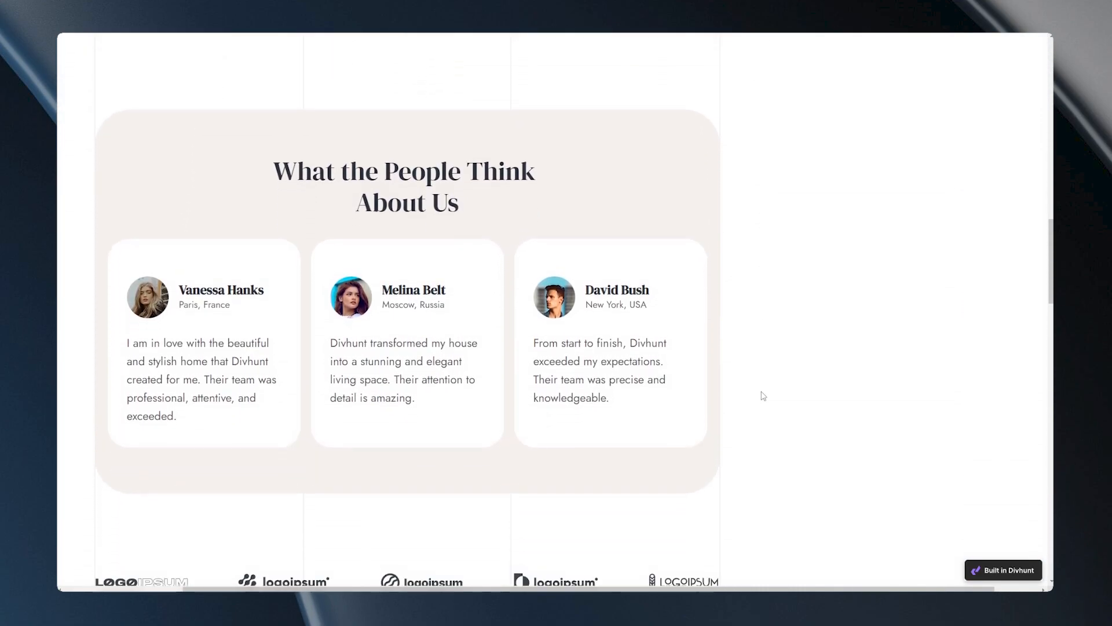
scroll(764, 395, "up", 12)
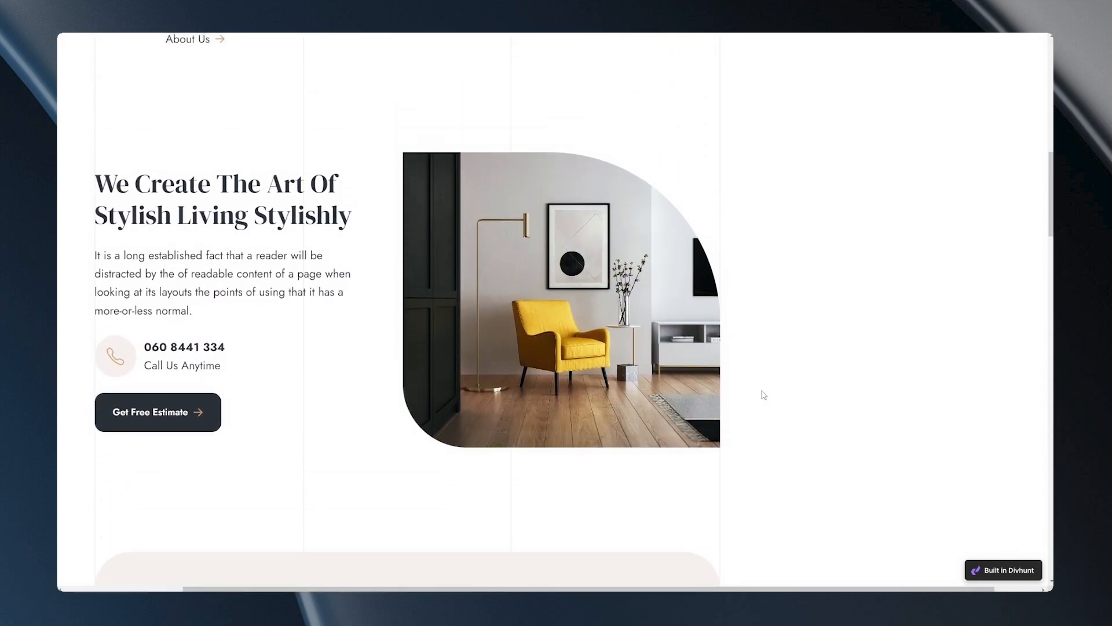
scroll(764, 395, "up", 8)
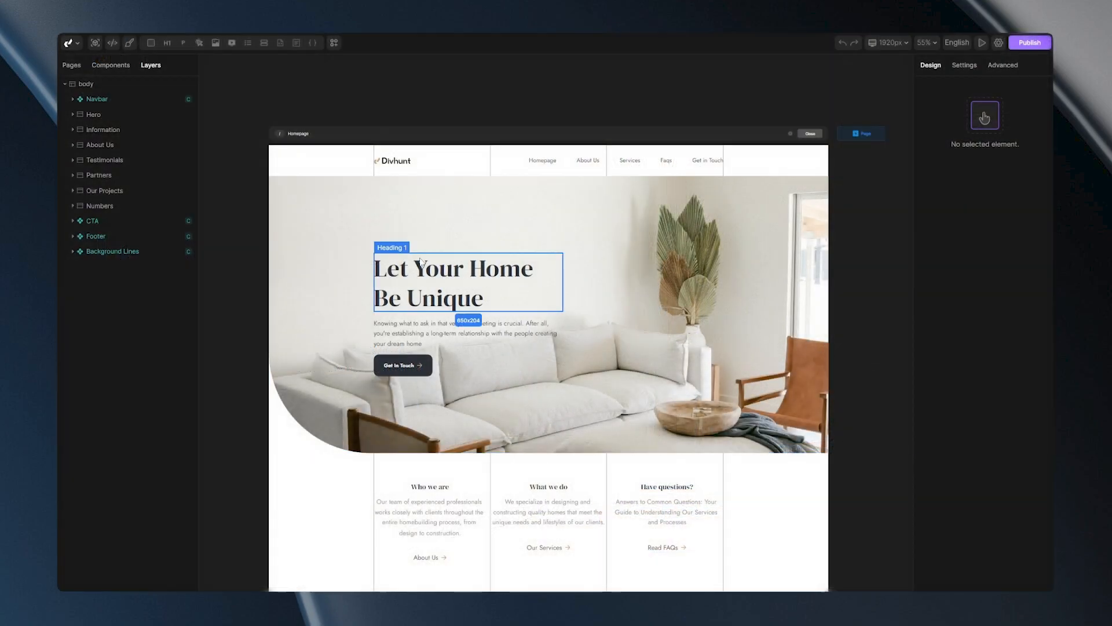
Set the Hero section's overflow to Hidden and reload the live home design page to check its scrolling
left_click(103, 116)
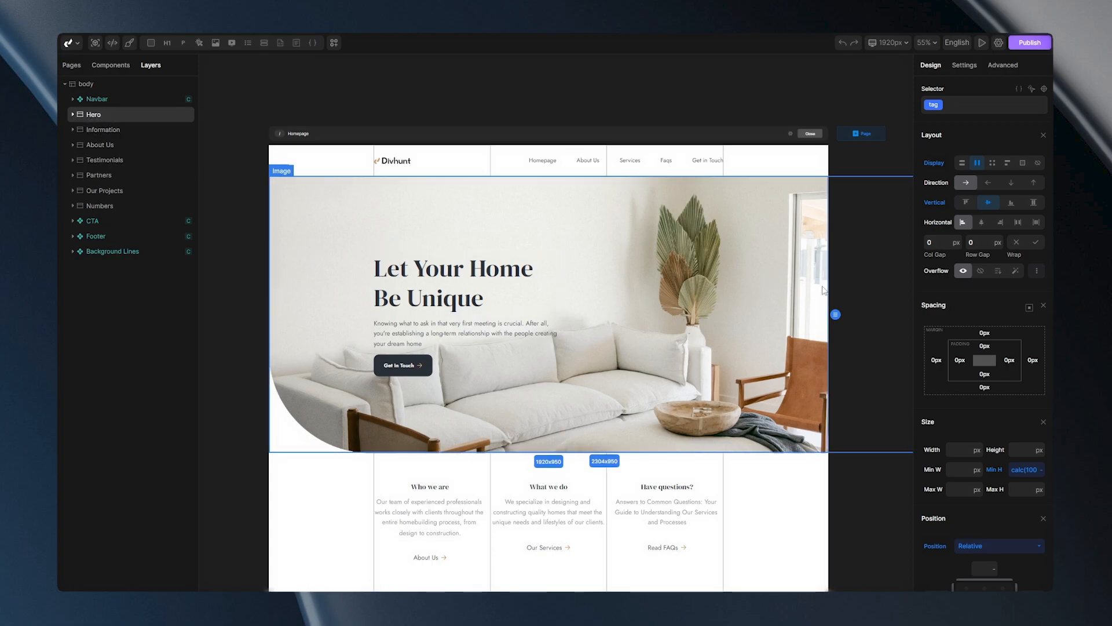
left_click(980, 271)
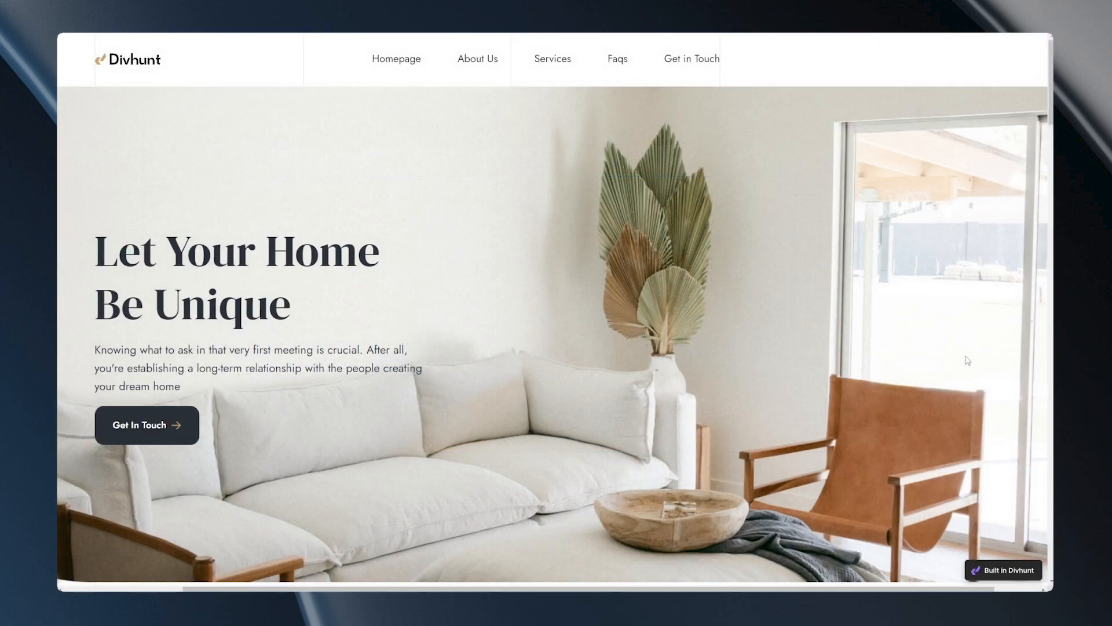
key("F5")
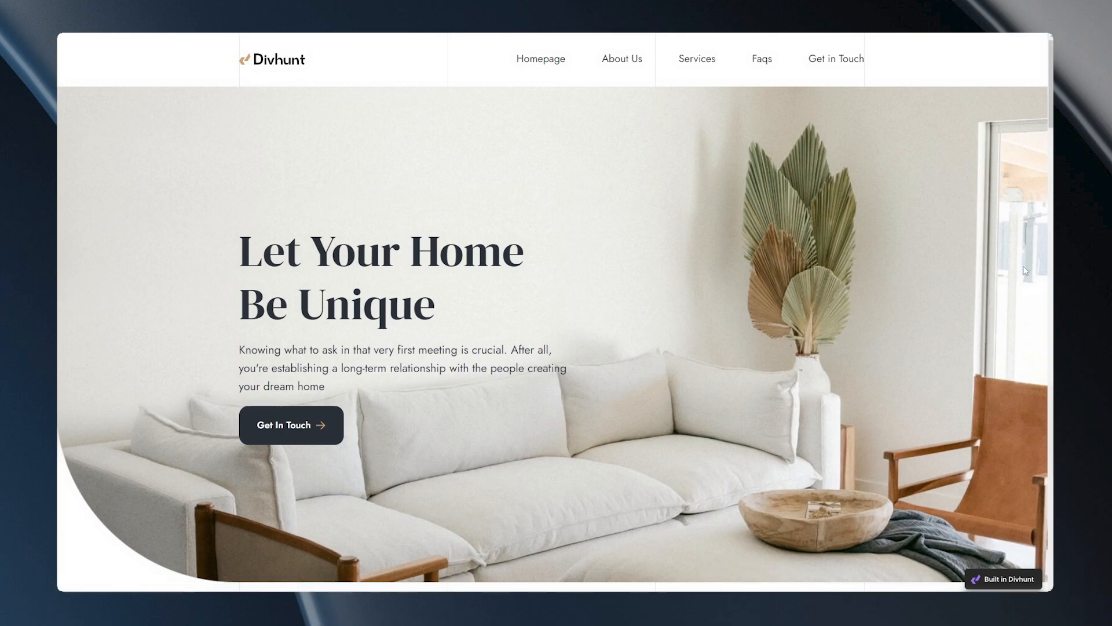
scroll(932, 403, "down", 4)
scroll(555, 313, "down", 8)
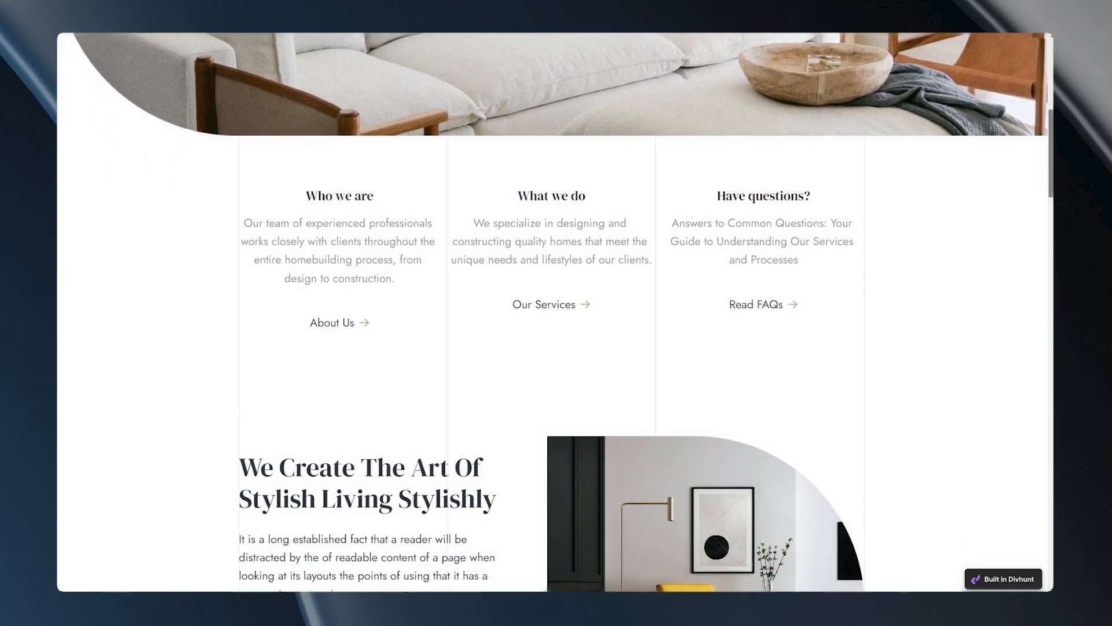
scroll(555, 313, "up", 3)
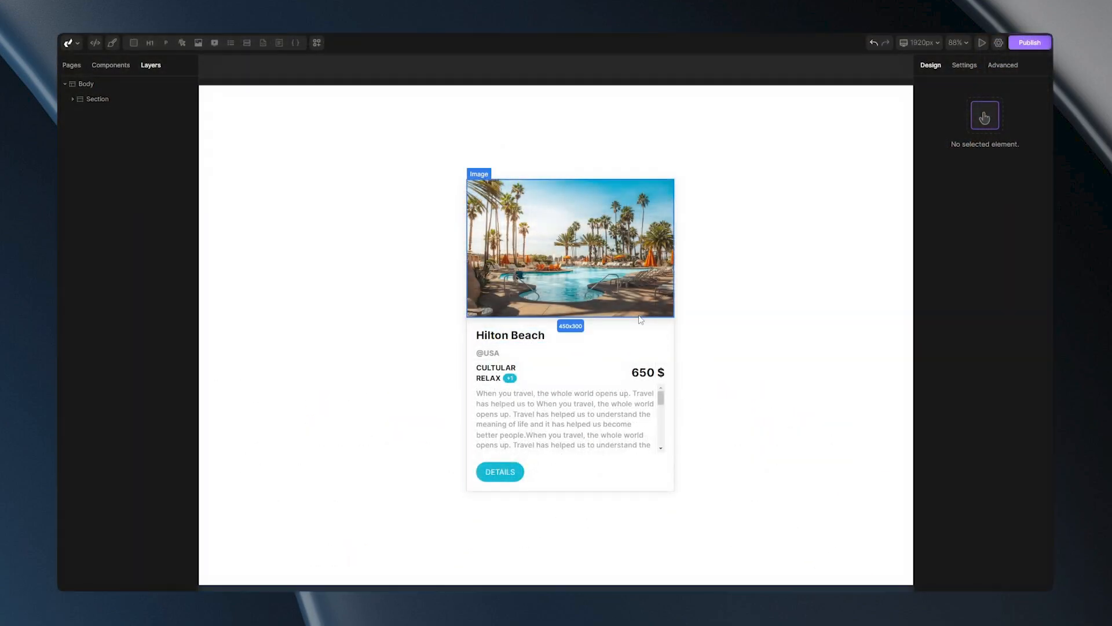
Give the travel card's image a Hover-state Scale transform of 1.2 horizontally and 1.2 vertically
left_click(560, 257)
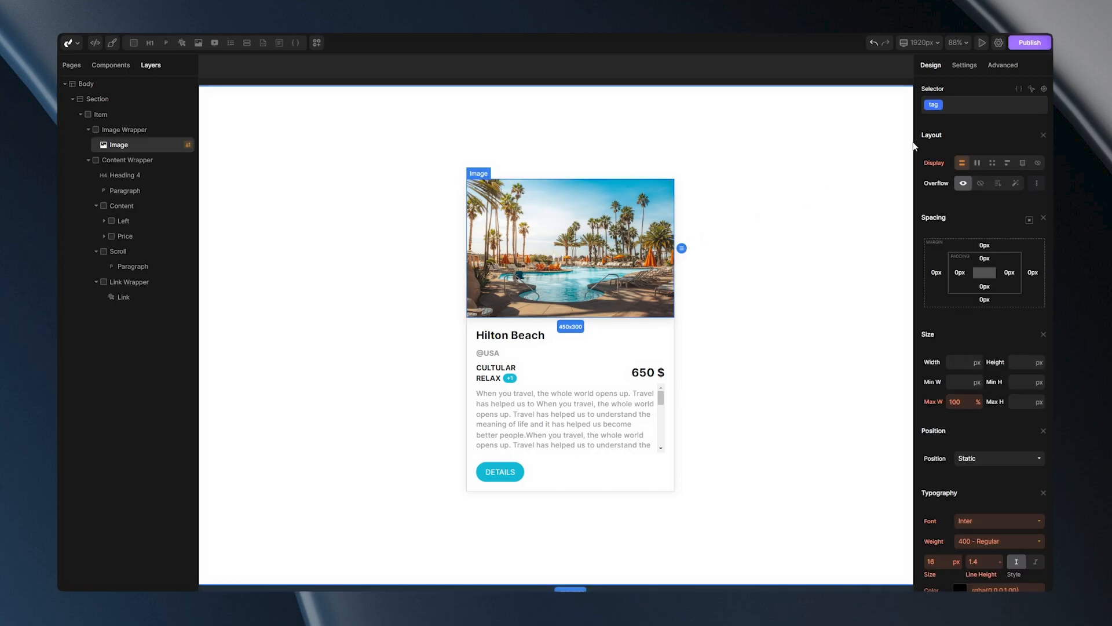
left_click(1031, 88)
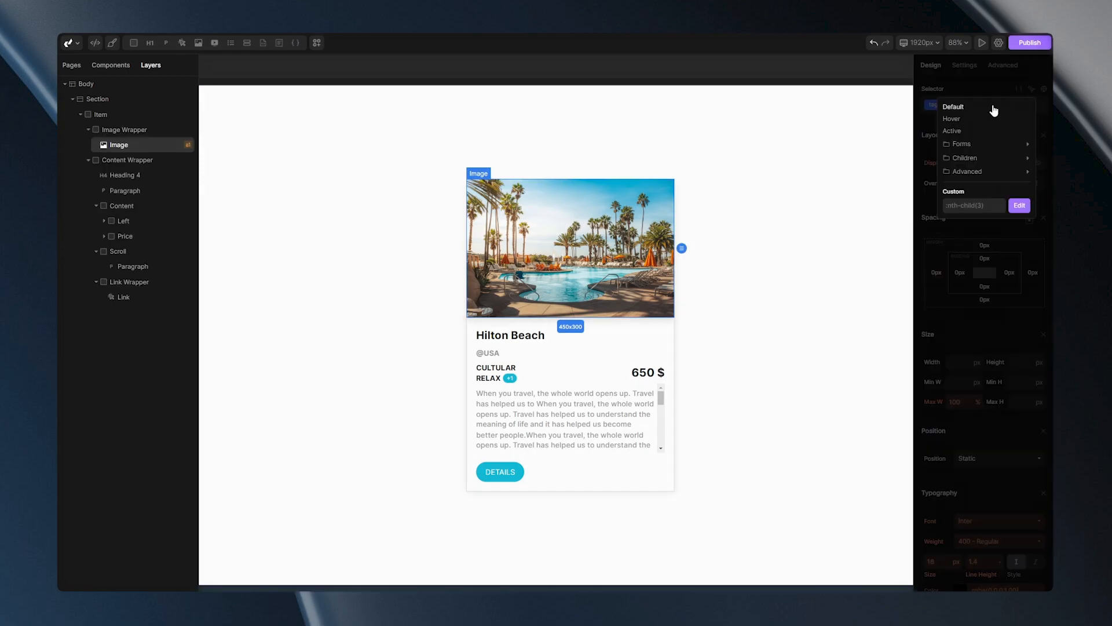
left_click(961, 118)
scroll(1042, 133, "down", 15)
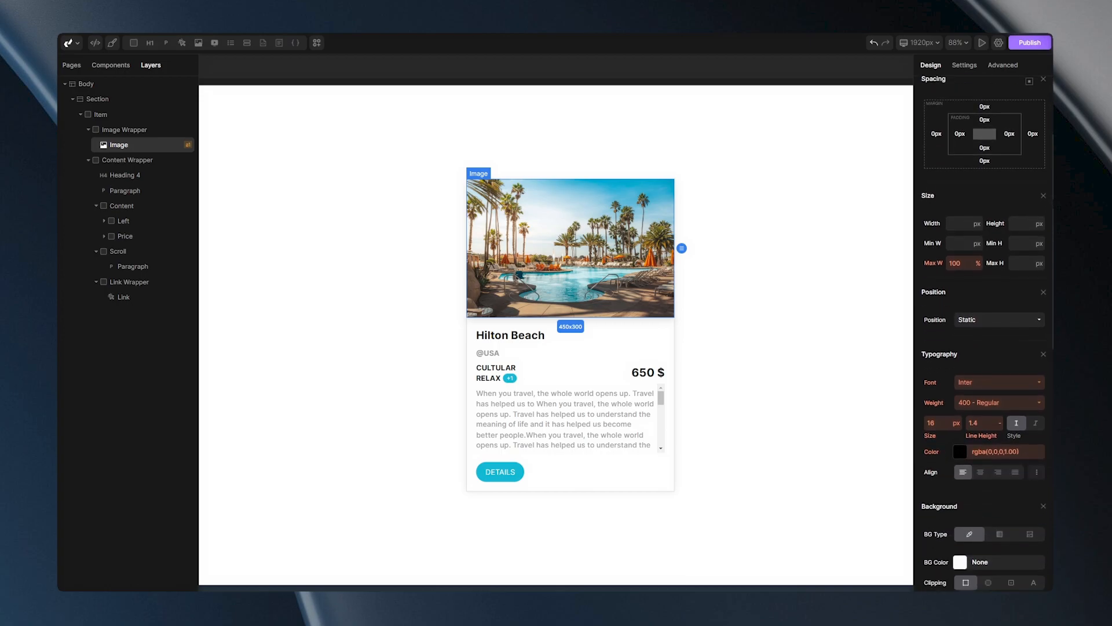
scroll(1046, 388, "down", 1)
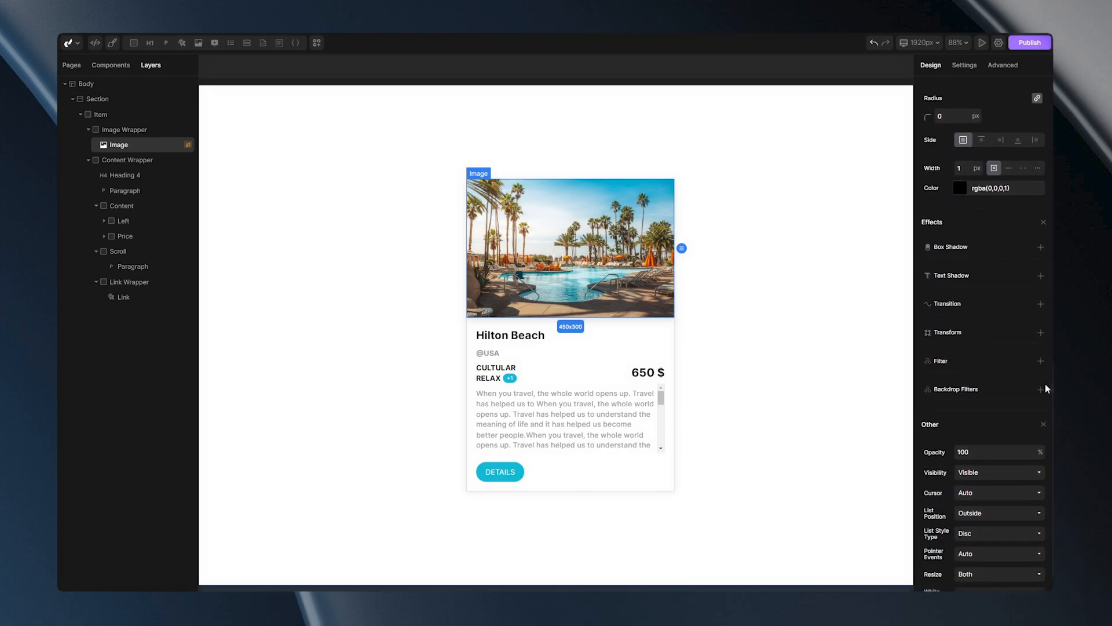
left_click(1040, 334)
left_click(1002, 303)
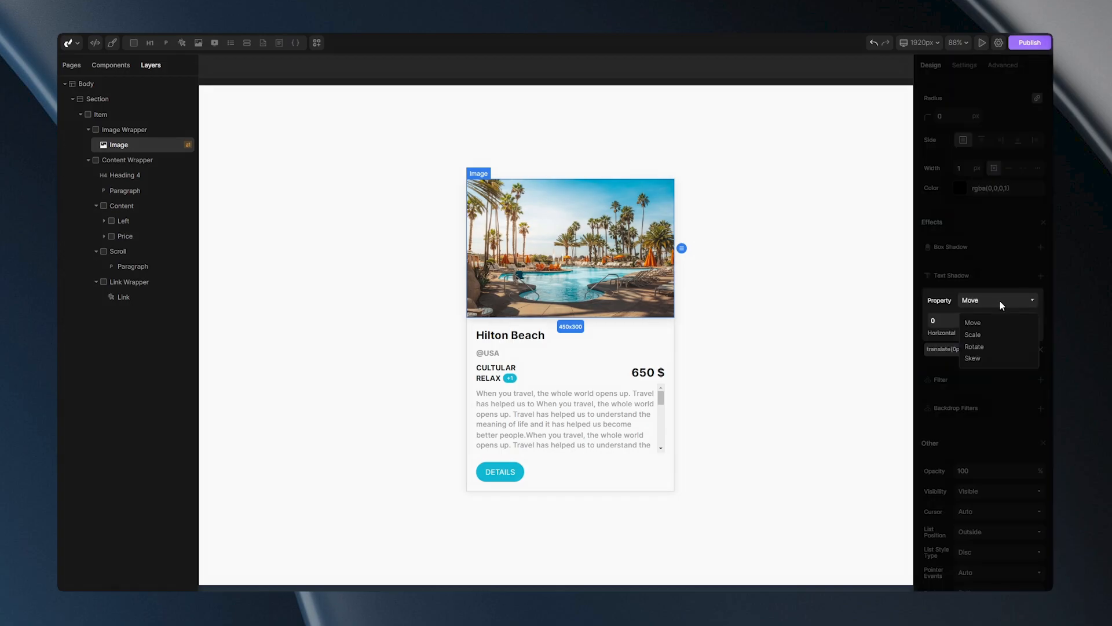
left_click(976, 335)
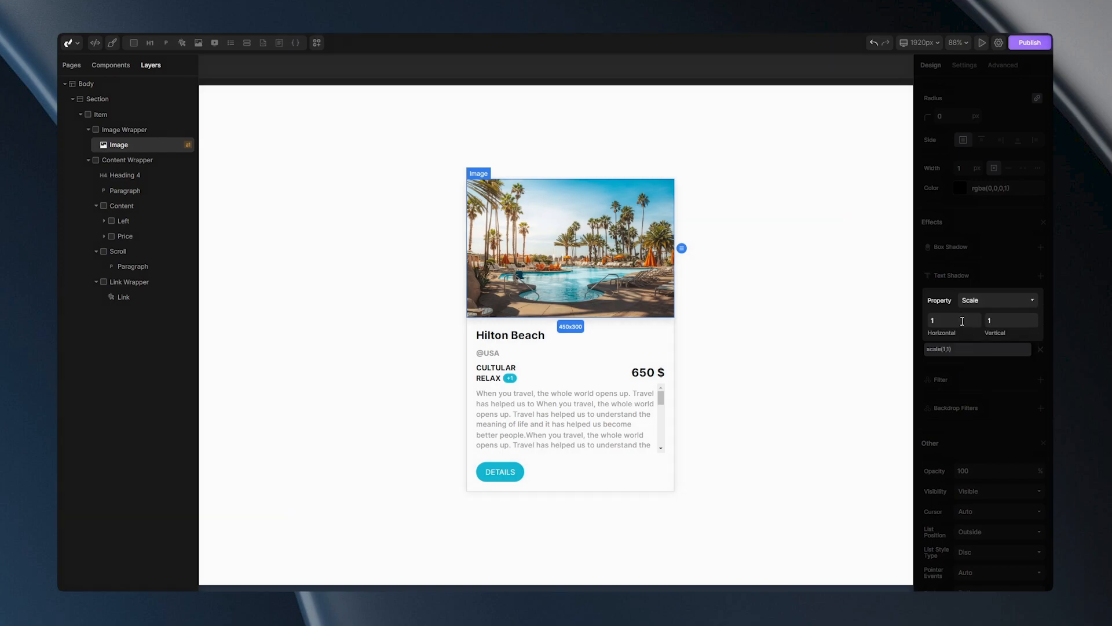
type("2")
key("Tab")
type("1.2")
left_click(989, 265)
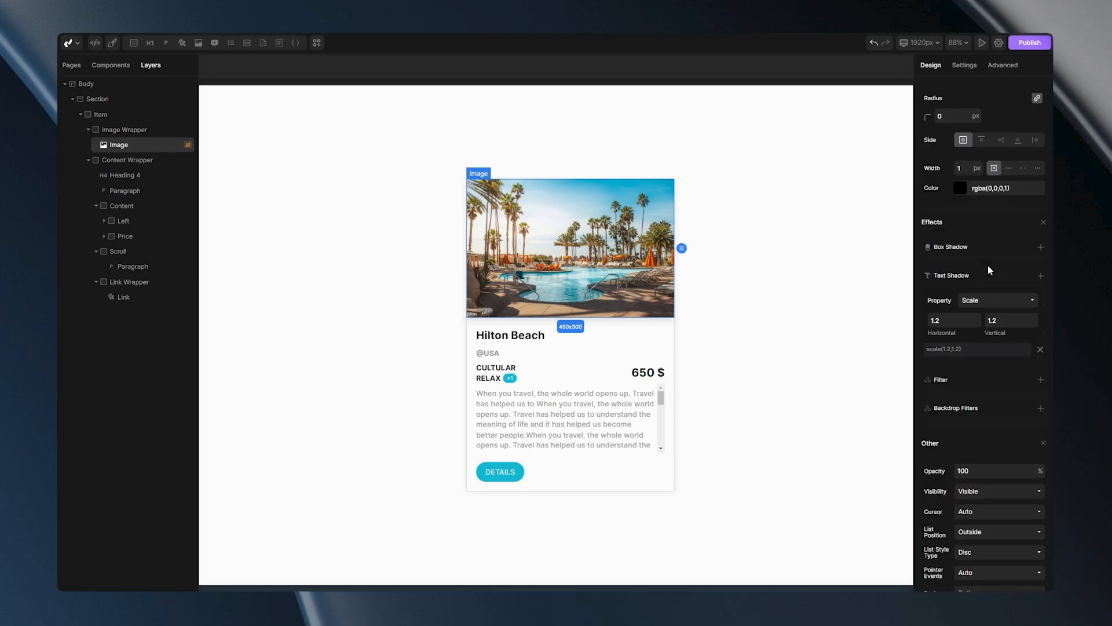
left_click(844, 287)
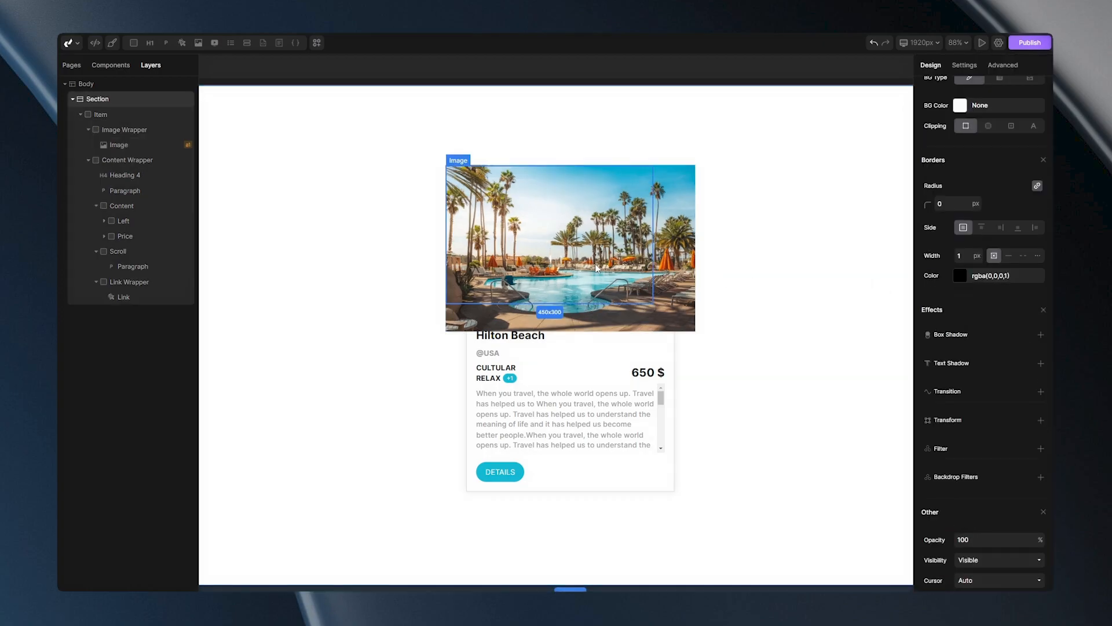
Add a transition on all properties to the card's image in its default state, with Ease easing and a 600 ms duration
left_click(656, 271)
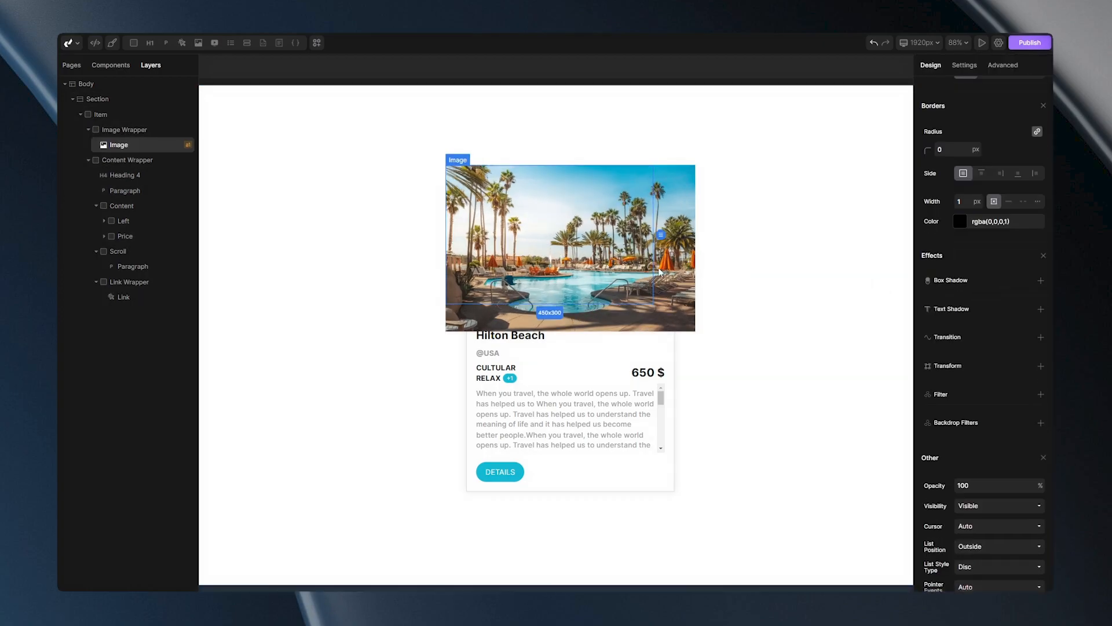
left_click(1040, 338)
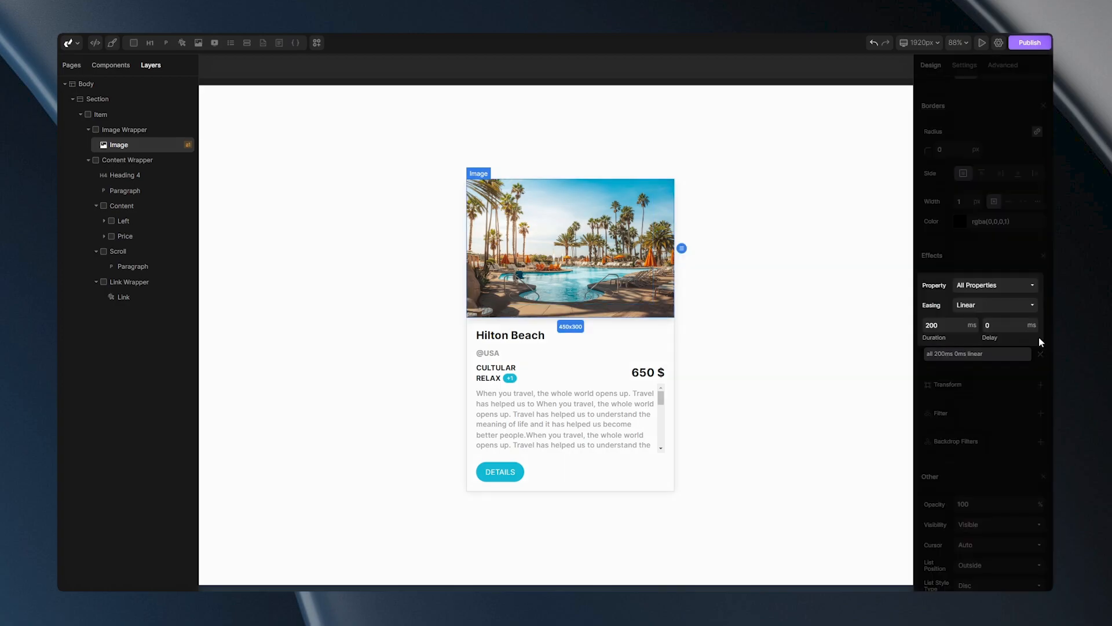
left_click(985, 310)
left_click(969, 337)
key("Delete")
type("6")
left_click(806, 341)
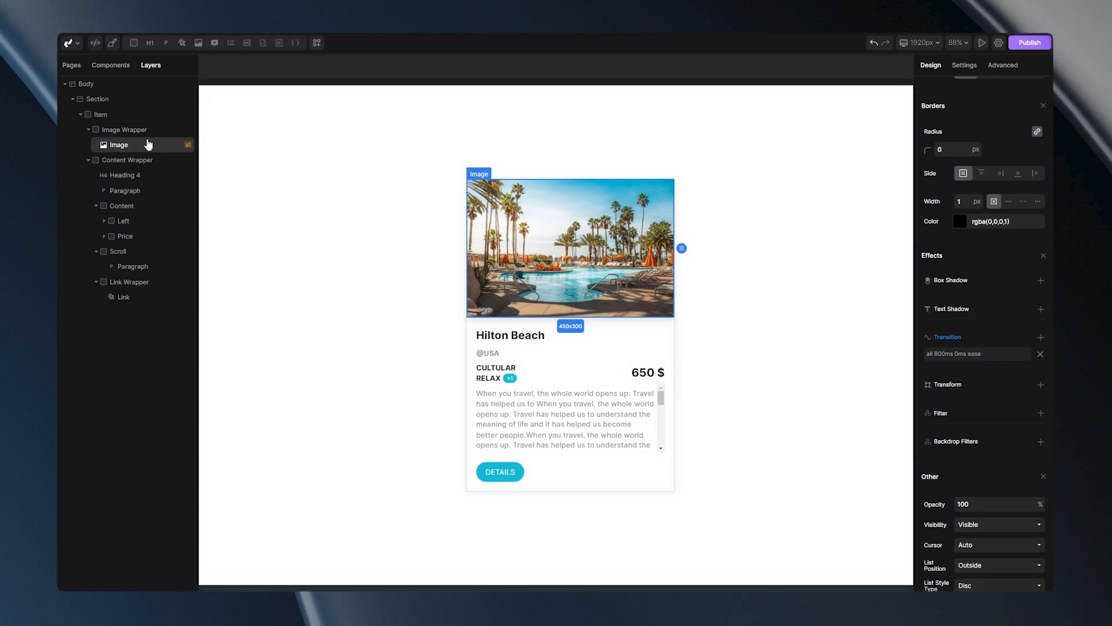
Set the Image Wrapper's overflow to Hidden and check the image's hover zoom on the card
left_click(123, 130)
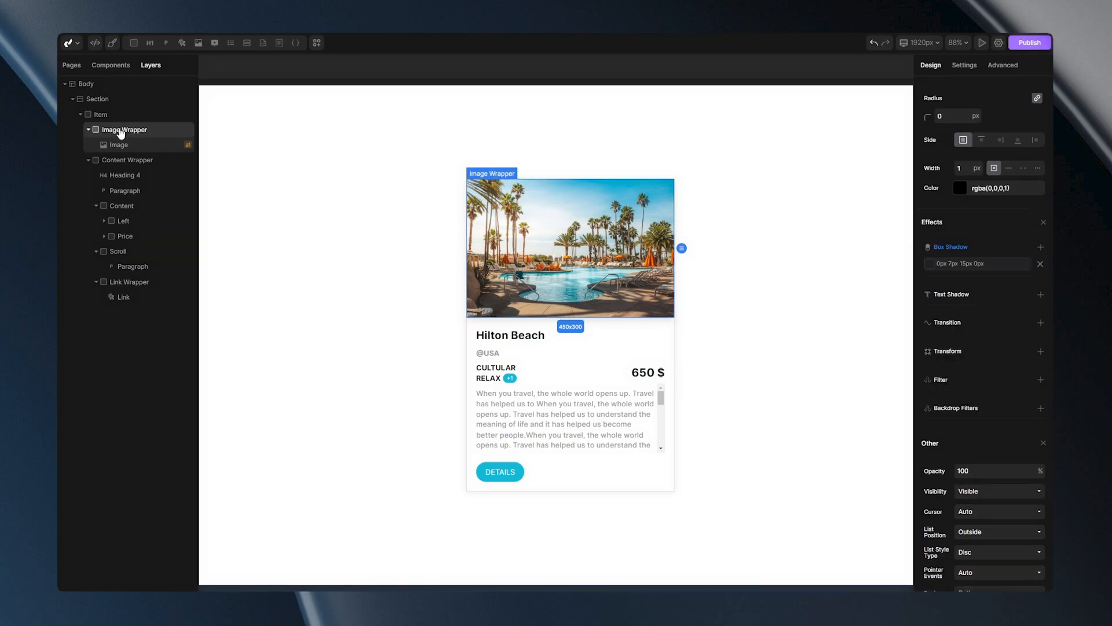
scroll(984, 180, "up", 15)
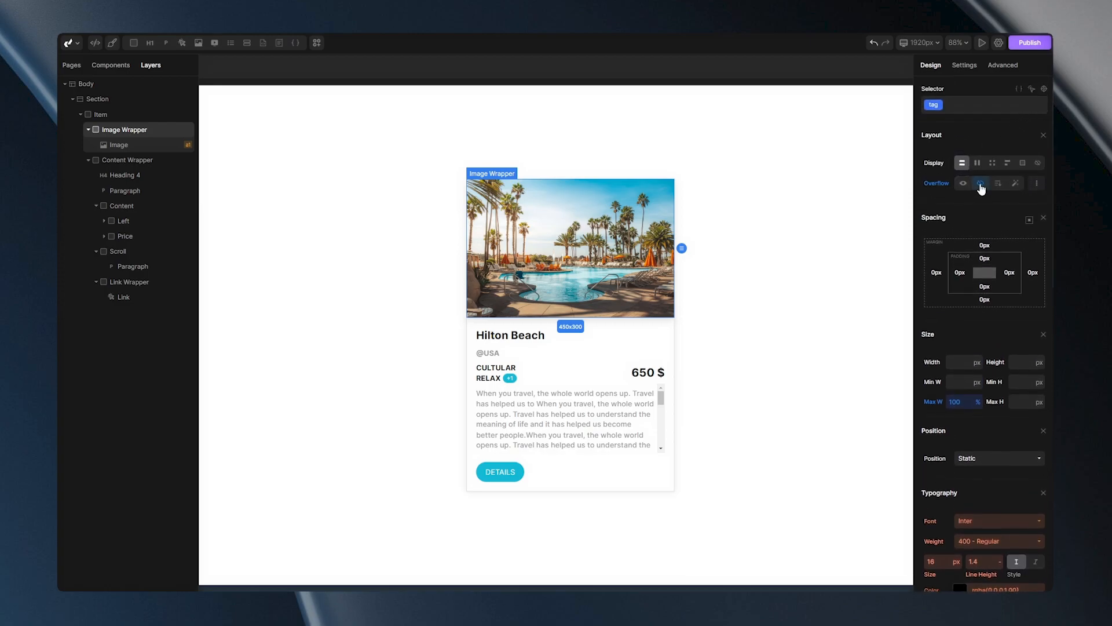
left_click(857, 220)
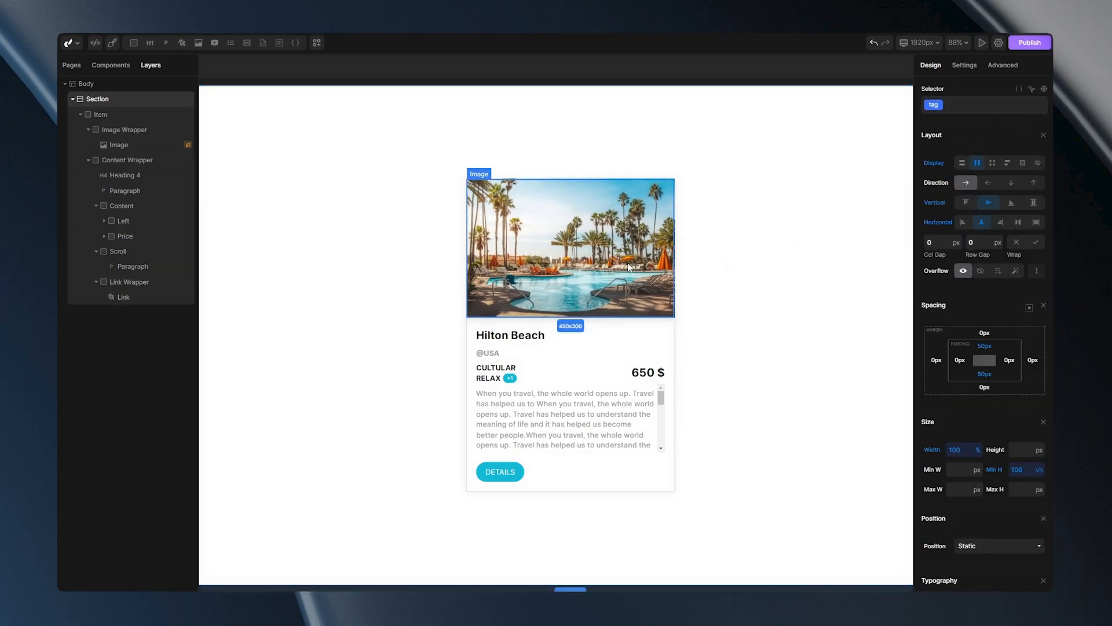